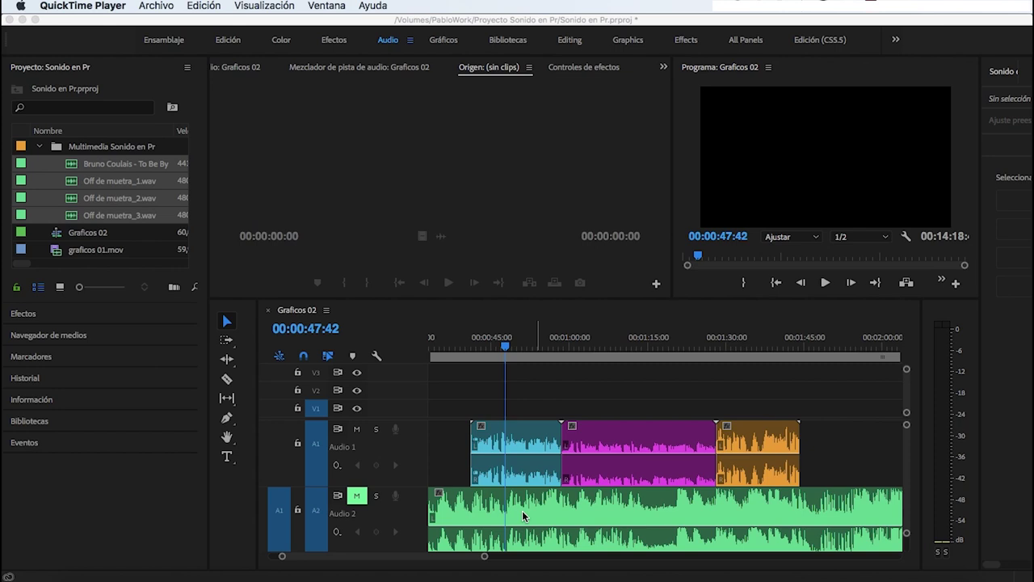
Step: Switch from QuickTime Player to Premiere Pro, with the Graficos 02 sequence showing
{"action": "left_click", "coordinate": [579, 391]}
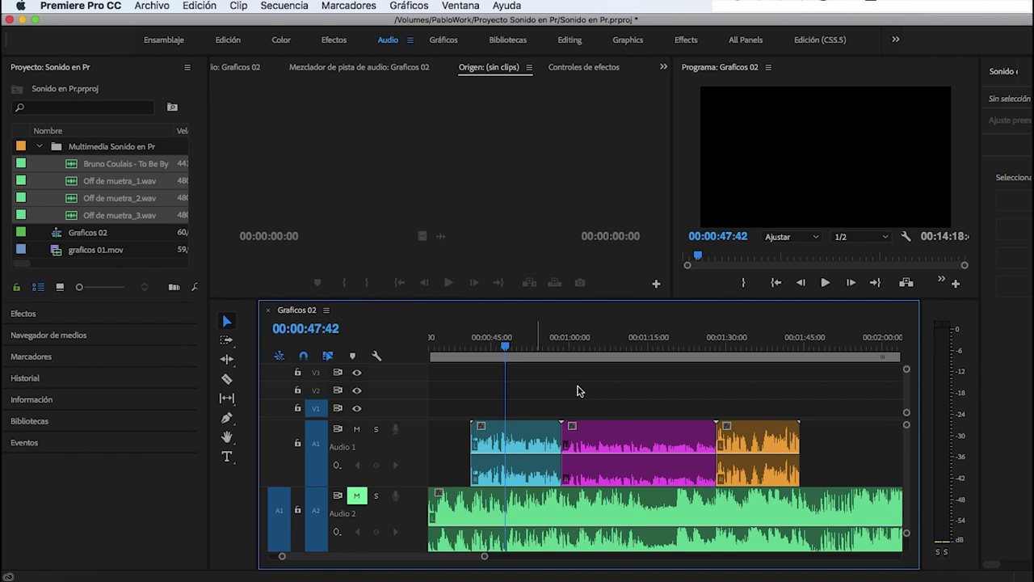
{"action": "right_click", "coordinate": [520, 443]}
{"action": "key", "text": "Escape"}
{"action": "right_click", "coordinate": [521, 443]}
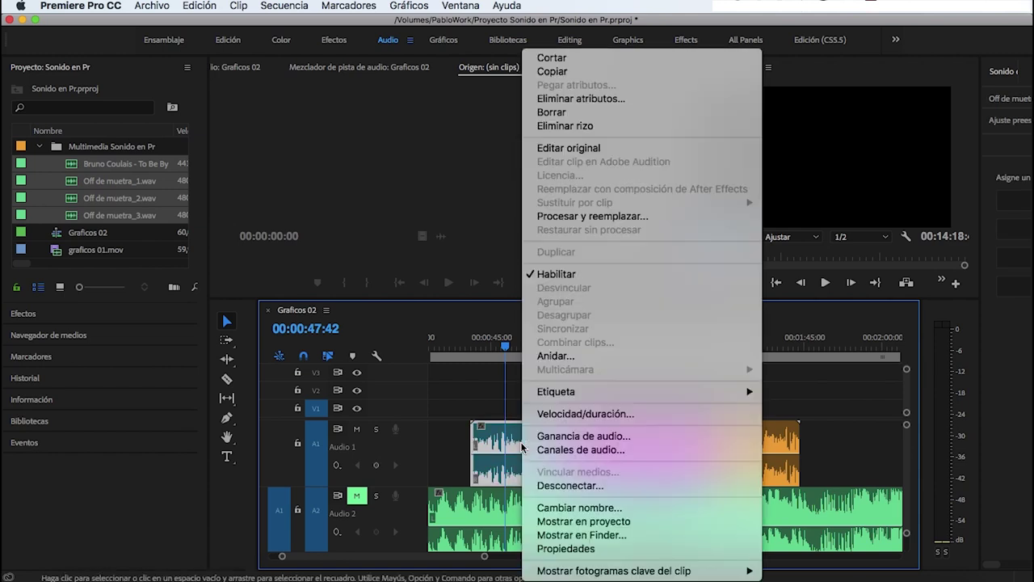
{"action": "left_click", "coordinate": [626, 437]}
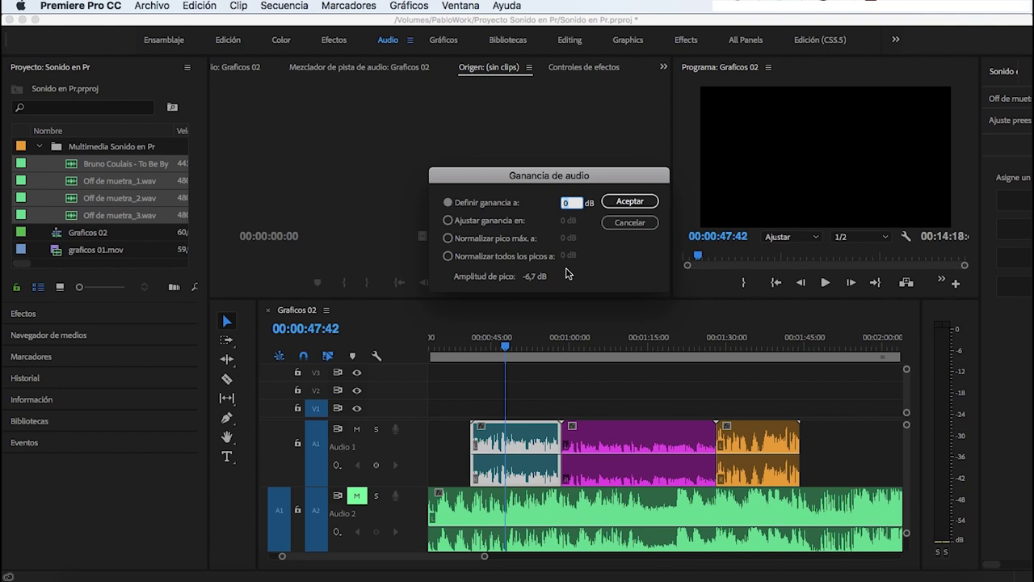
{"action": "left_click", "coordinate": [622, 225]}
{"action": "left_click_drag", "start_coordinate": [619, 405], "coordinate": [626, 457]}
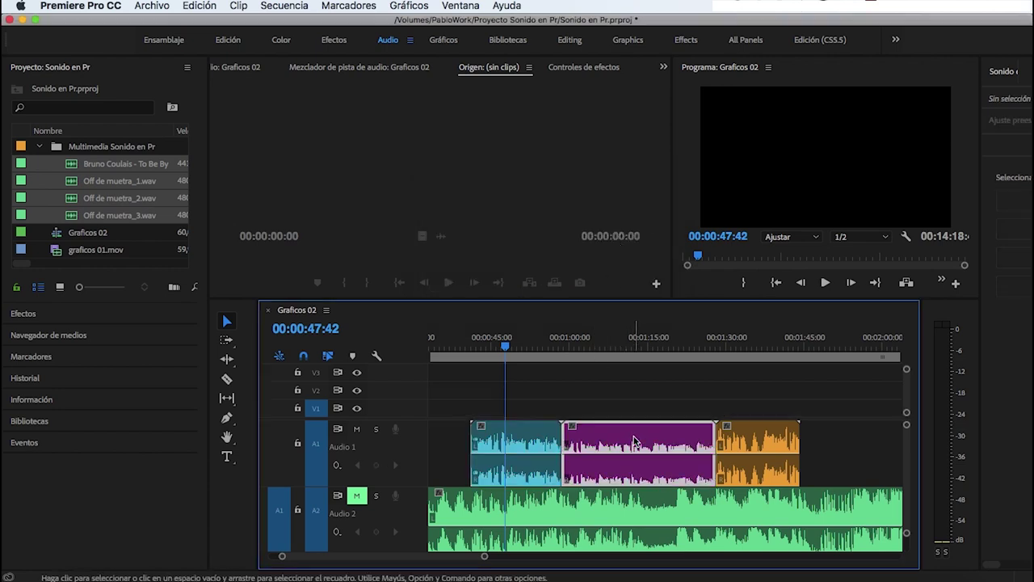
{"action": "right_click", "coordinate": [634, 440]}
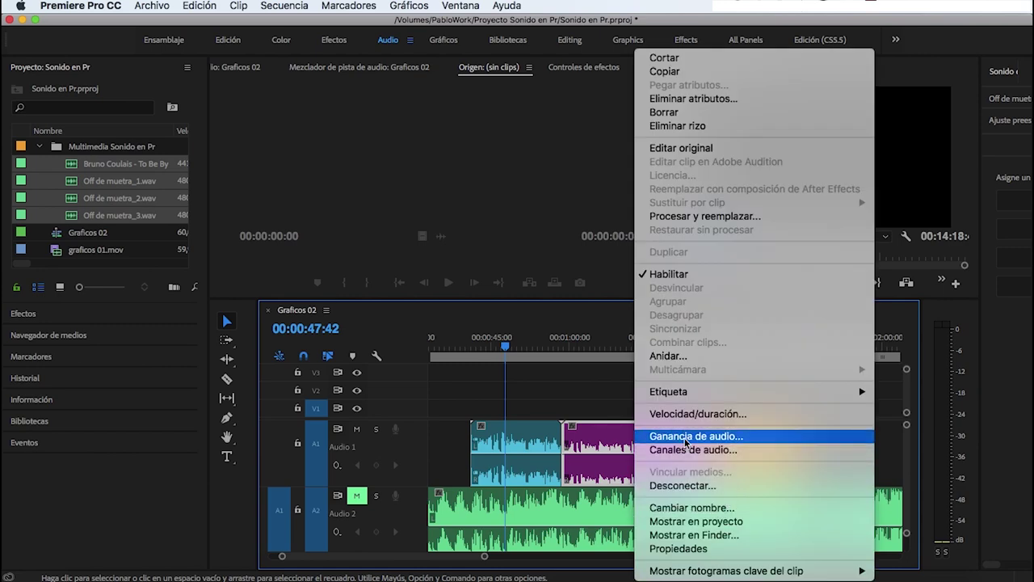
{"action": "left_click", "coordinate": [691, 437]}
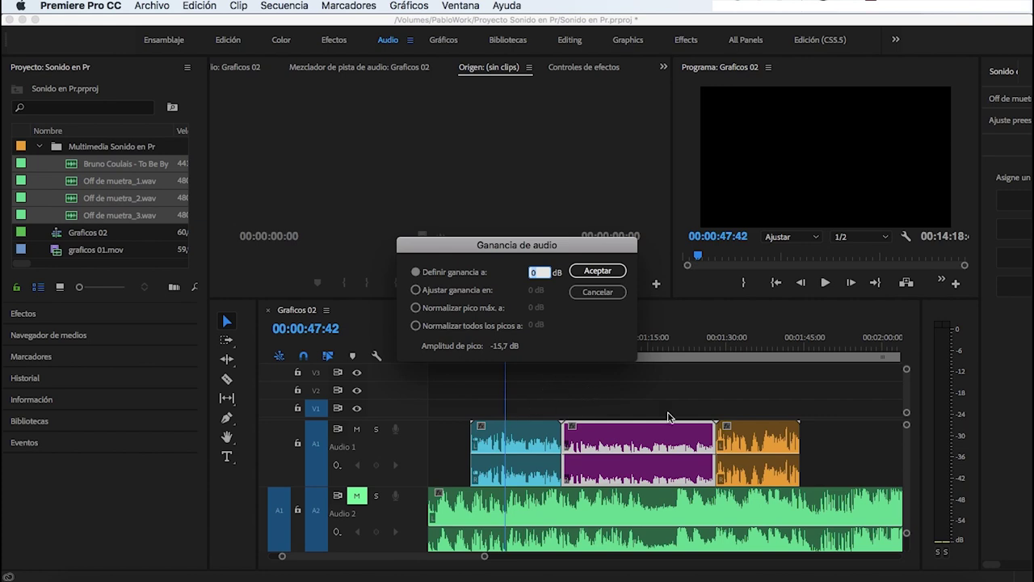
{"action": "left_click", "coordinate": [610, 293]}
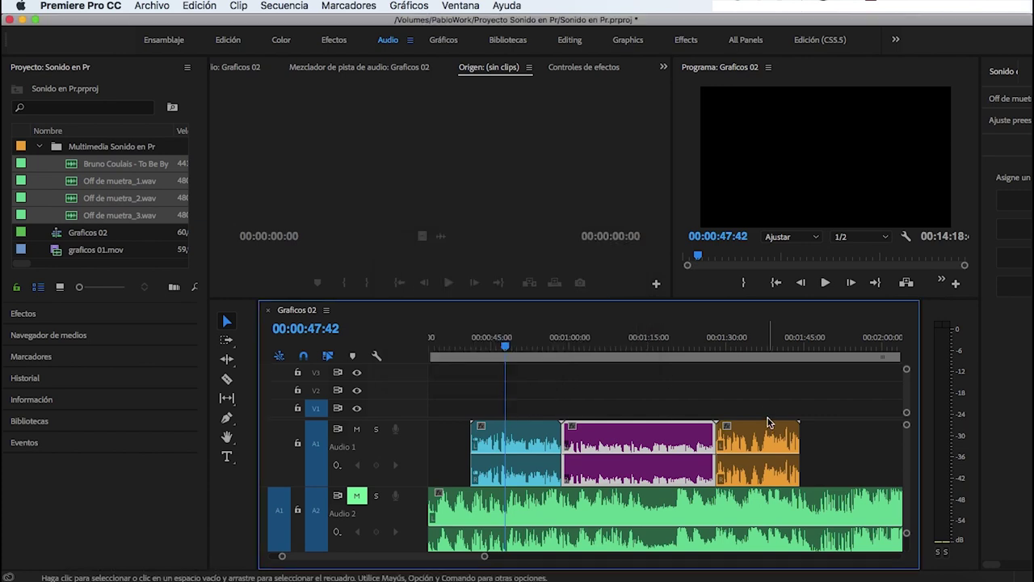
{"action": "left_click", "coordinate": [762, 434]}
{"action": "right_click", "coordinate": [762, 434]}
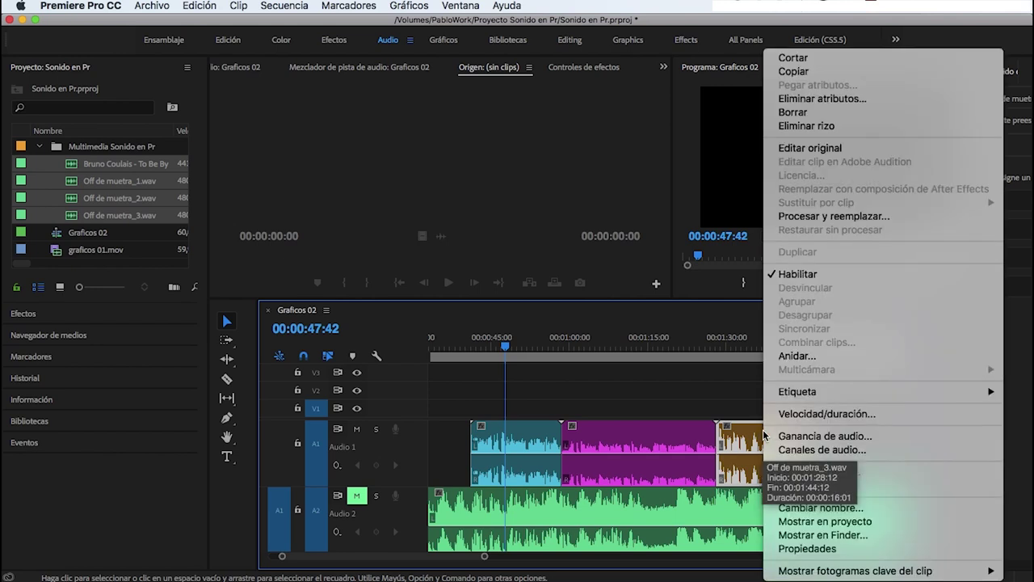
{"action": "left_click", "coordinate": [820, 431]}
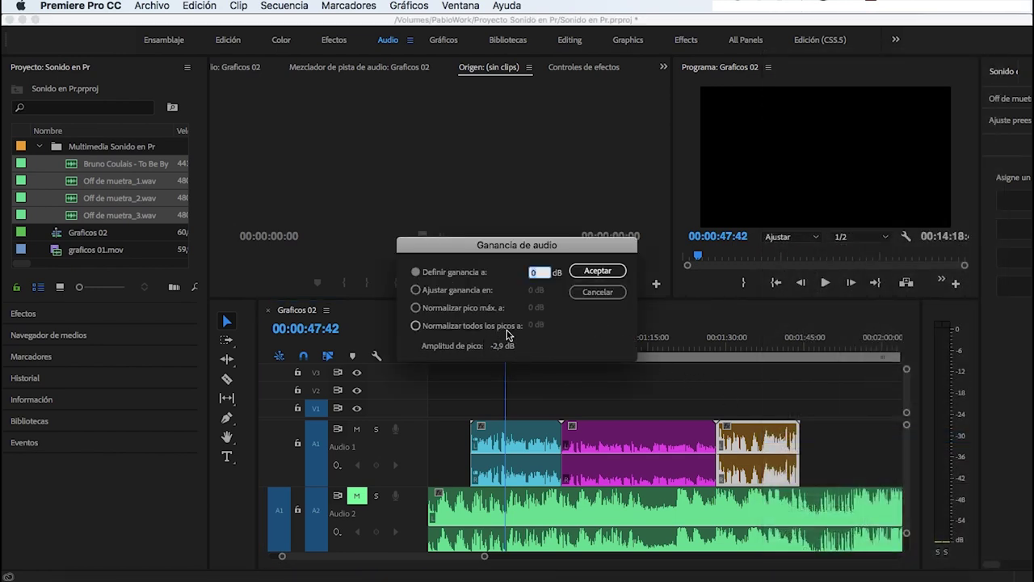
{"action": "left_click", "coordinate": [601, 294]}
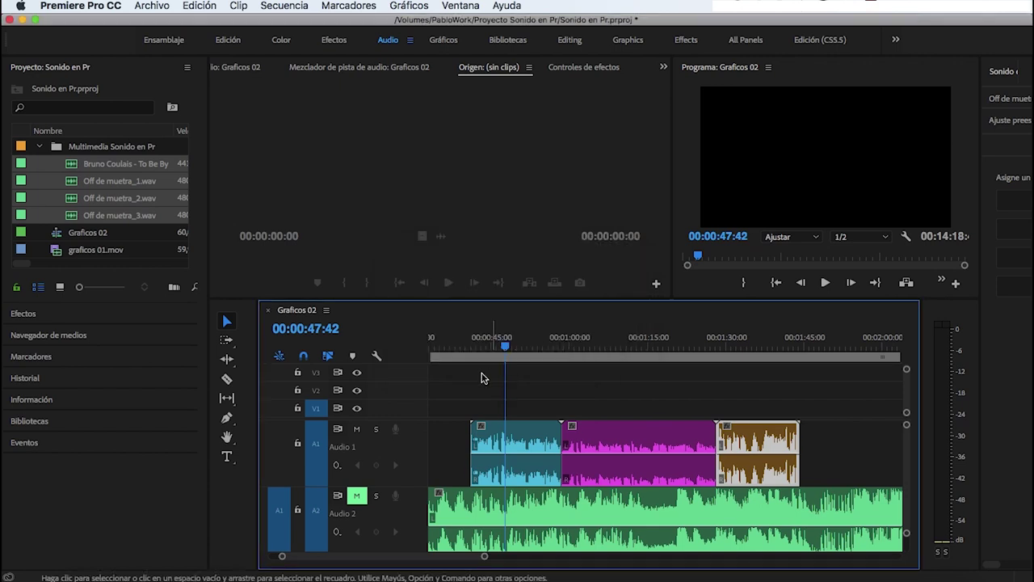
{"action": "left_click_drag", "start_coordinate": [505, 347], "coordinate": [478, 347]}
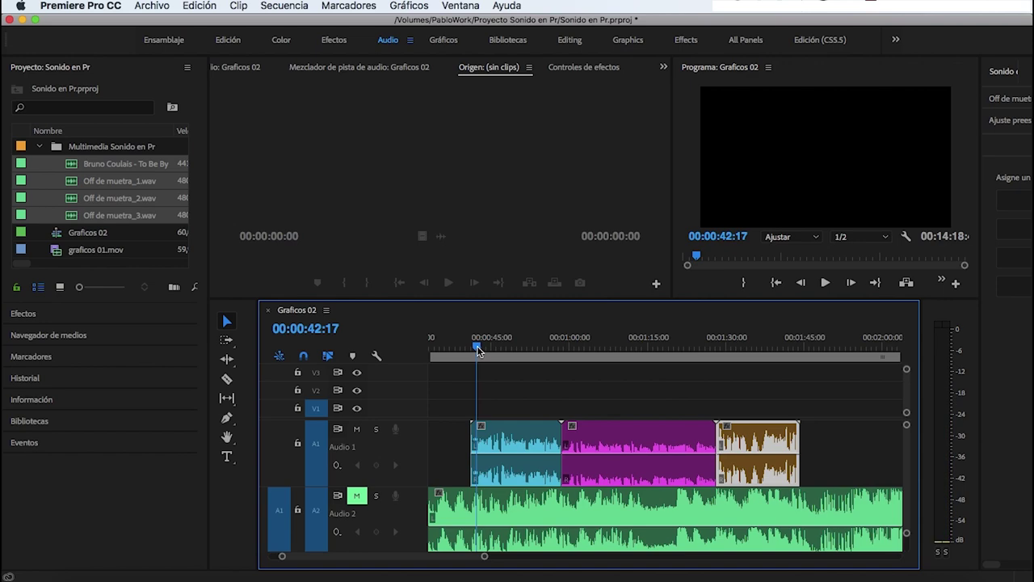
{"action": "right_click", "coordinate": [524, 447]}
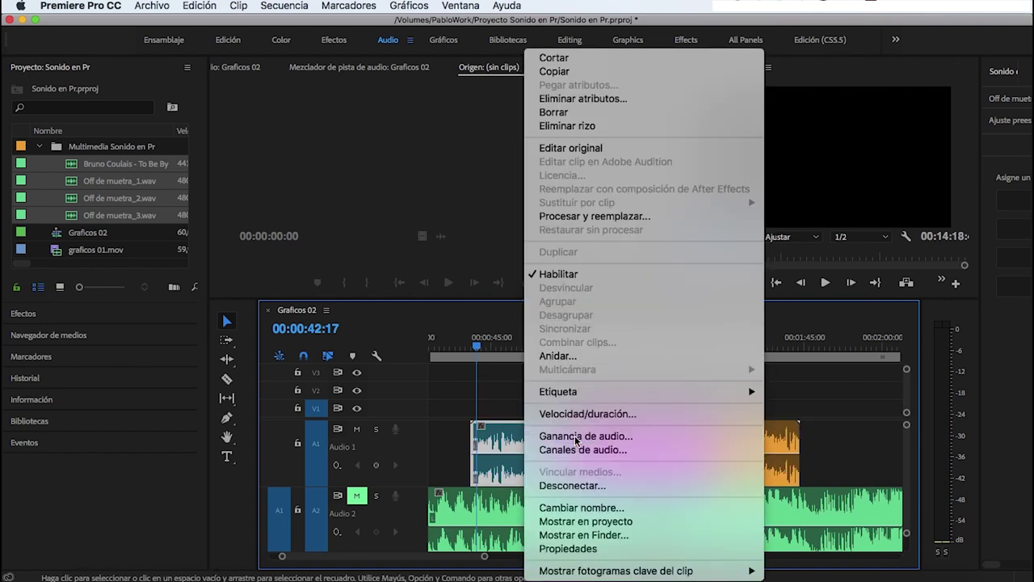
{"action": "left_click", "coordinate": [572, 436]}
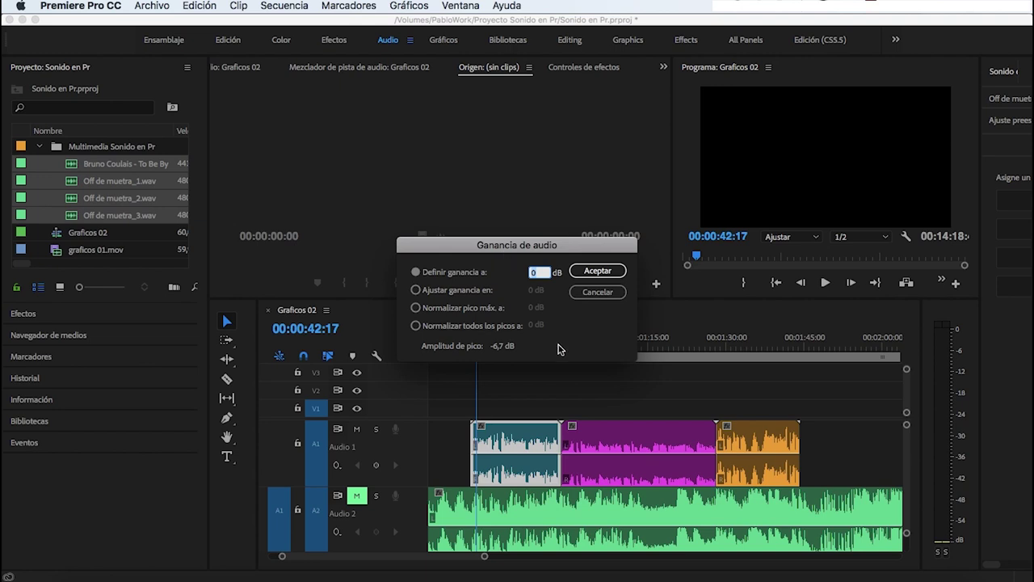
{"action": "left_click", "coordinate": [602, 296]}
{"action": "left_click_drag", "start_coordinate": [475, 339], "coordinate": [614, 340]}
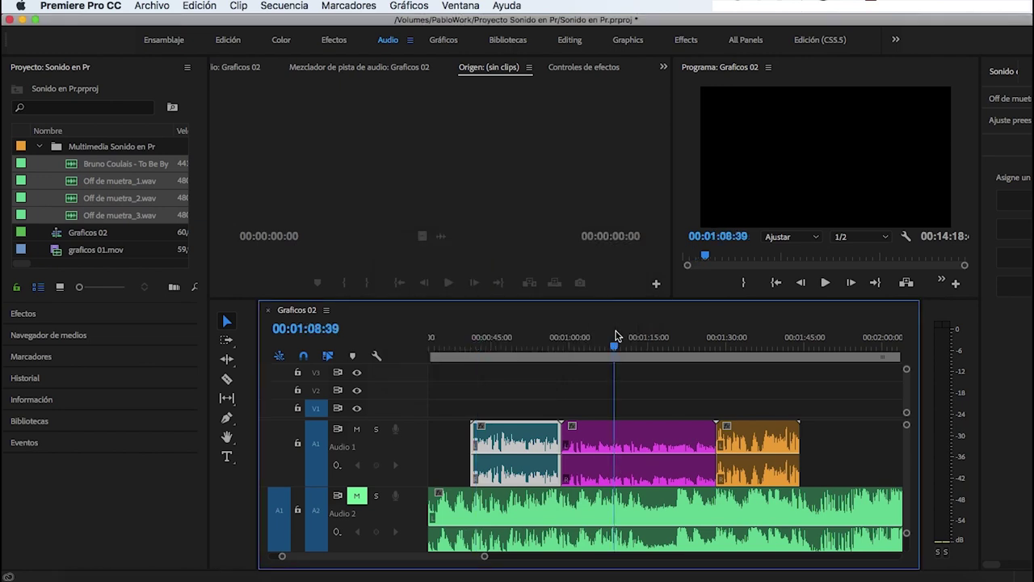
Step: Use Ganancia de audio to give the purple Off de muestra_2.wav clip +7.7 dB gain
{"action": "left_click", "coordinate": [619, 437]}
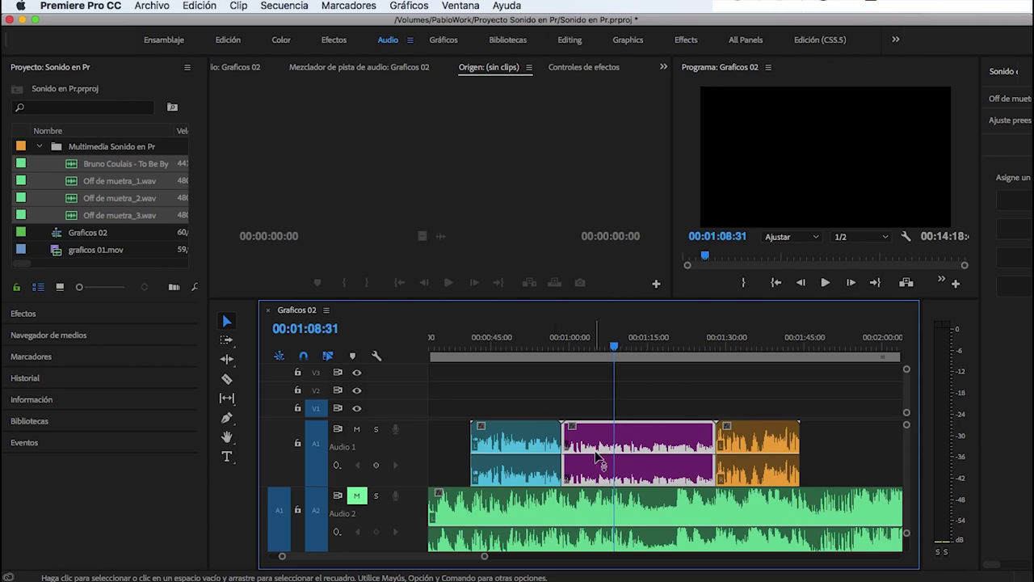
{"action": "right_click", "coordinate": [627, 435]}
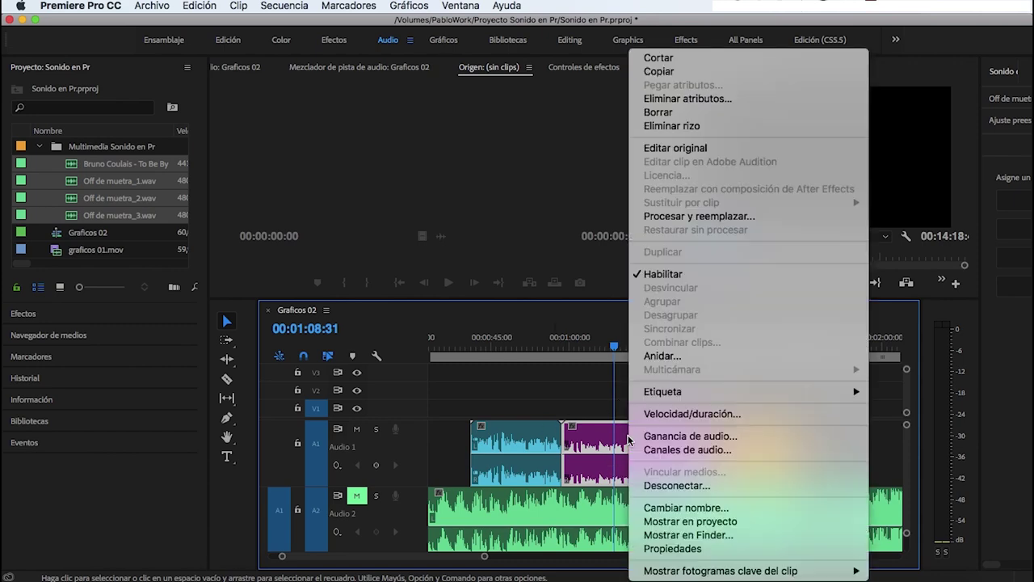
{"action": "left_click", "coordinate": [643, 437]}
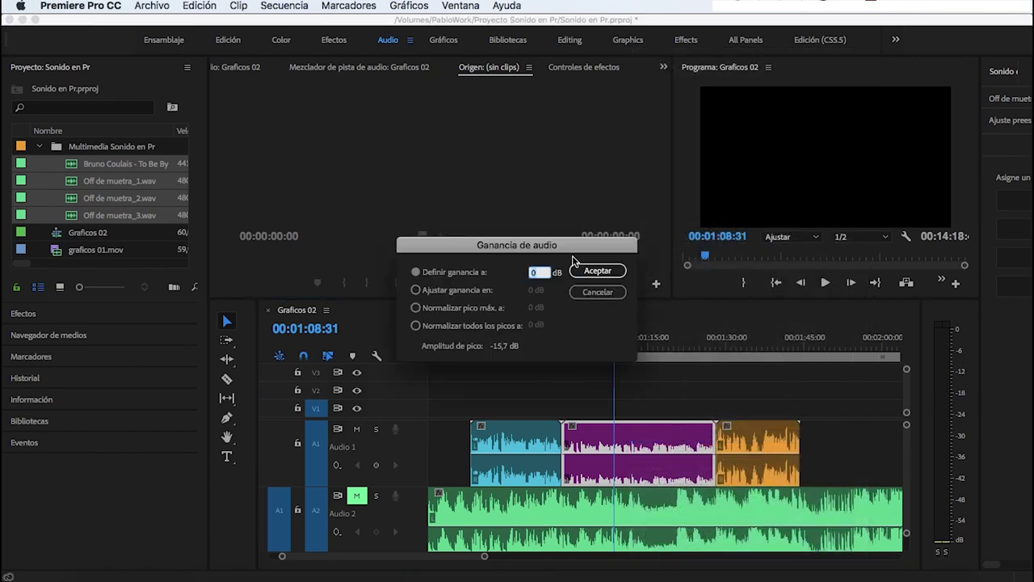
{"action": "left_click_drag", "start_coordinate": [566, 253], "coordinate": [592, 198]}
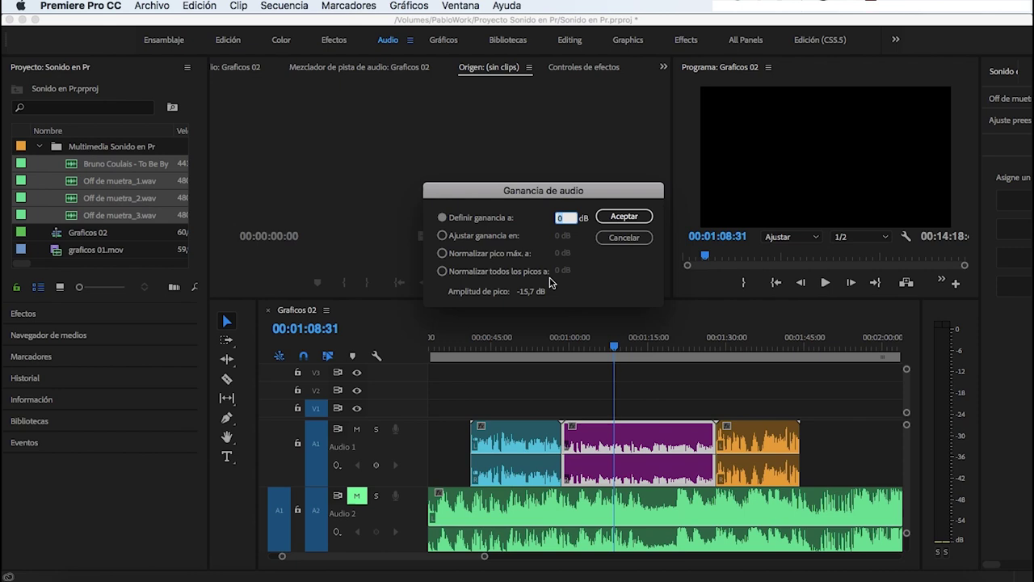
{"action": "key", "text": "BackSpace"}
{"action": "type", "text": "-3"}
{"action": "left_click", "coordinate": [624, 221]}
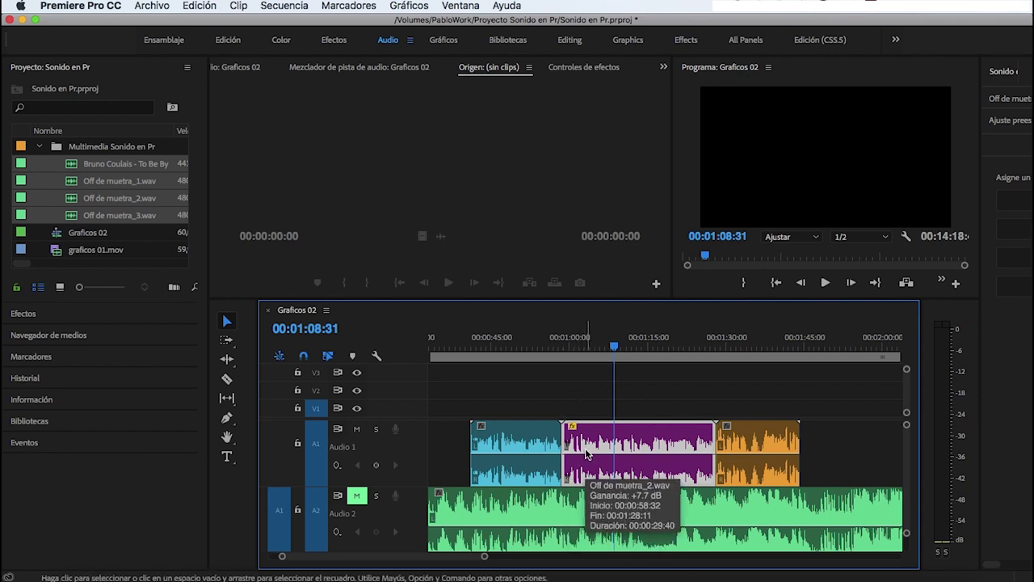
{"action": "left_click", "coordinate": [763, 352]}
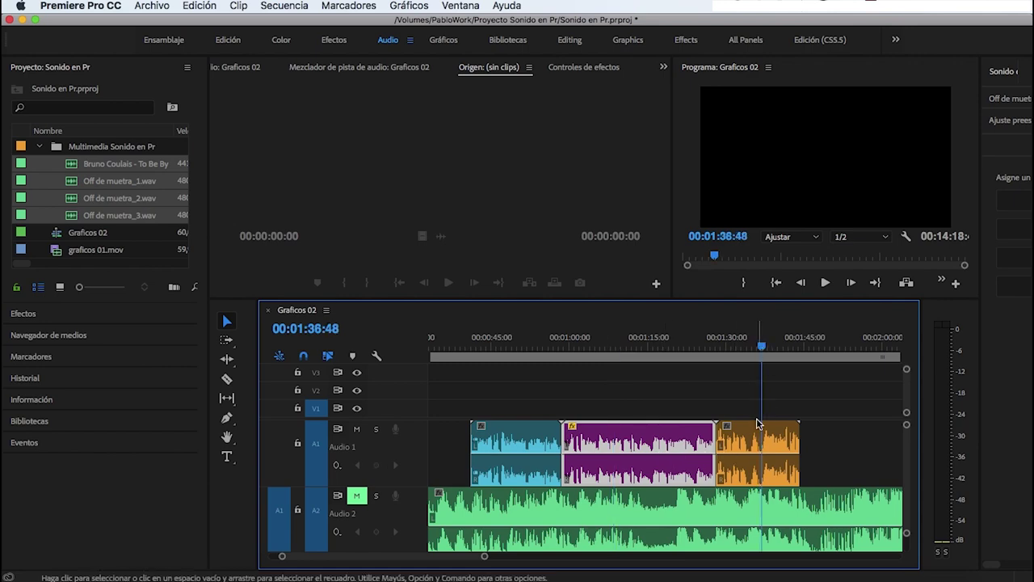
Step: Use Ganancia de audio to set the orange third voice-over clip to -3 dB
{"action": "right_click", "coordinate": [748, 443]}
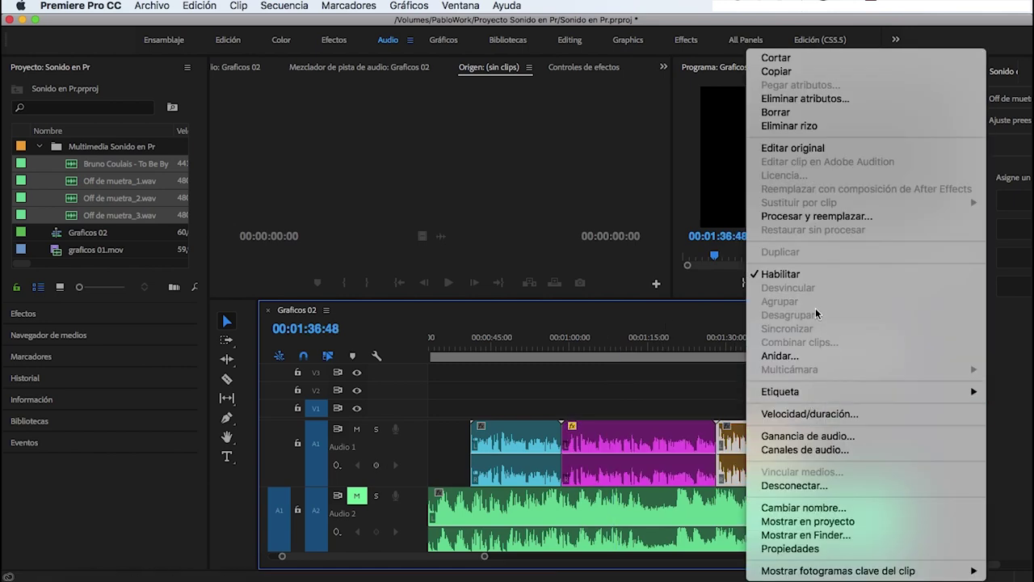
{"action": "left_click", "coordinate": [816, 440]}
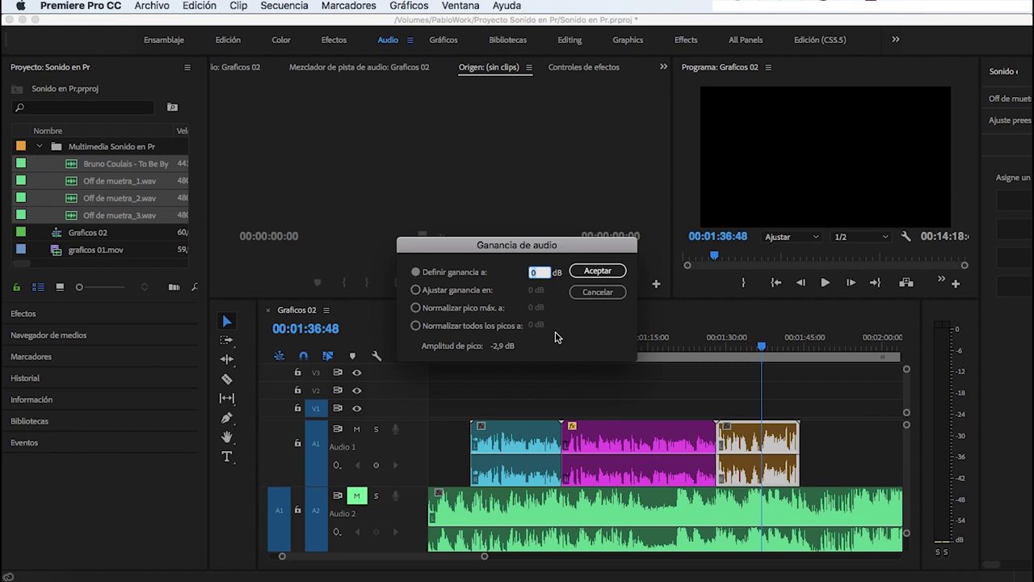
{"action": "type", "text": "-3"}
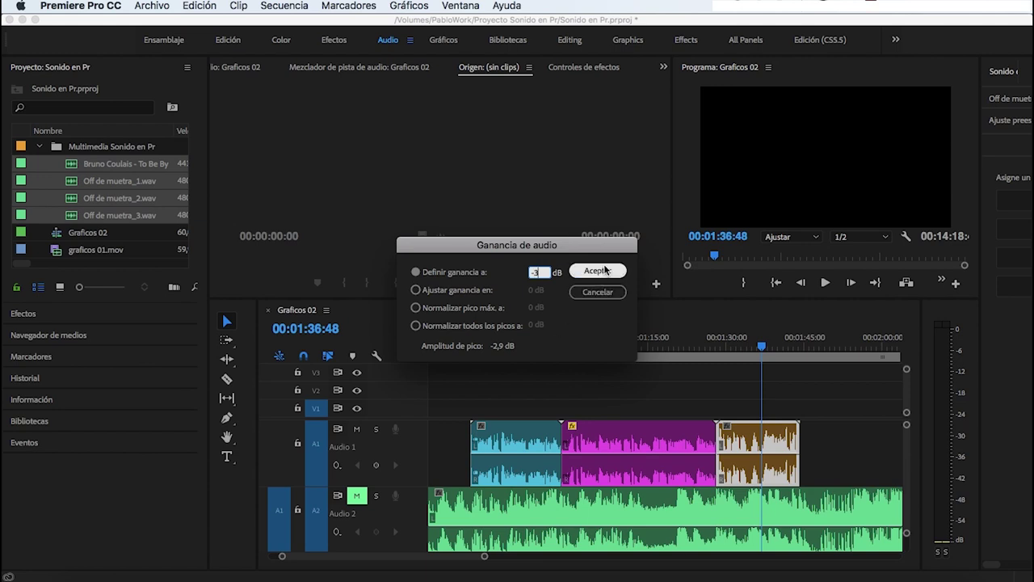
{"action": "left_click", "coordinate": [604, 272]}
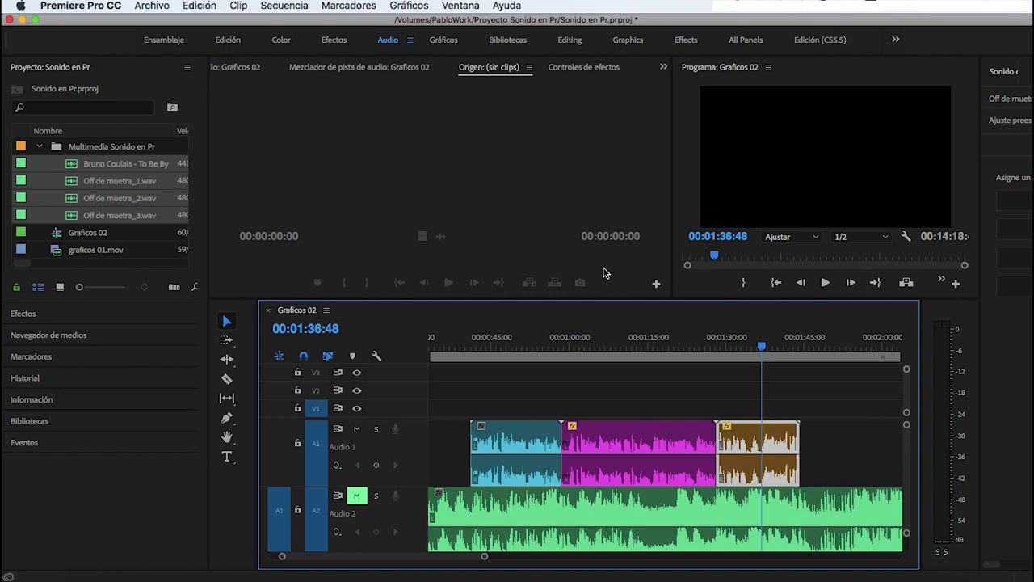
{"action": "left_click_drag", "start_coordinate": [670, 336], "coordinate": [498, 336]}
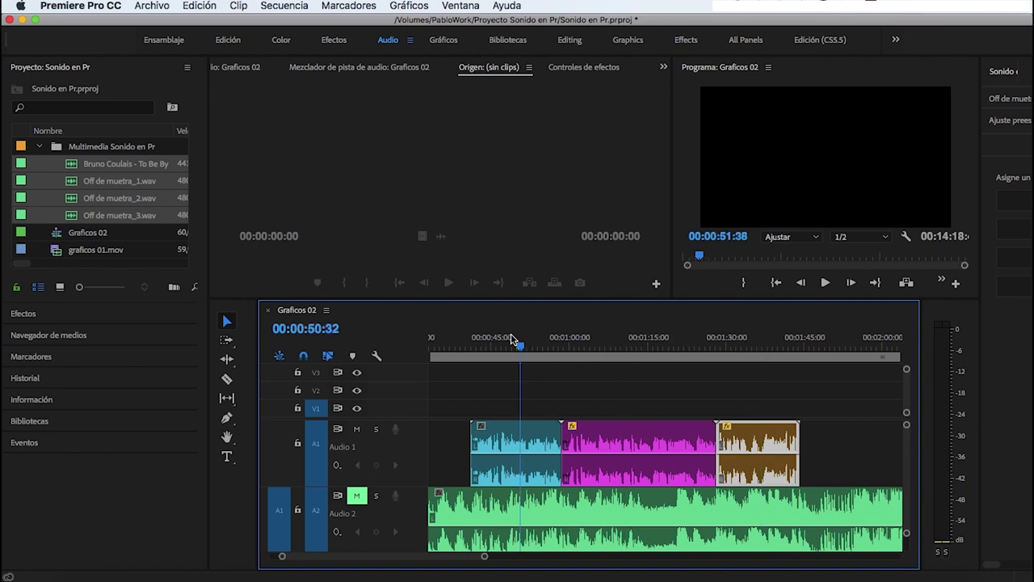
{"action": "key", "text": "space"}
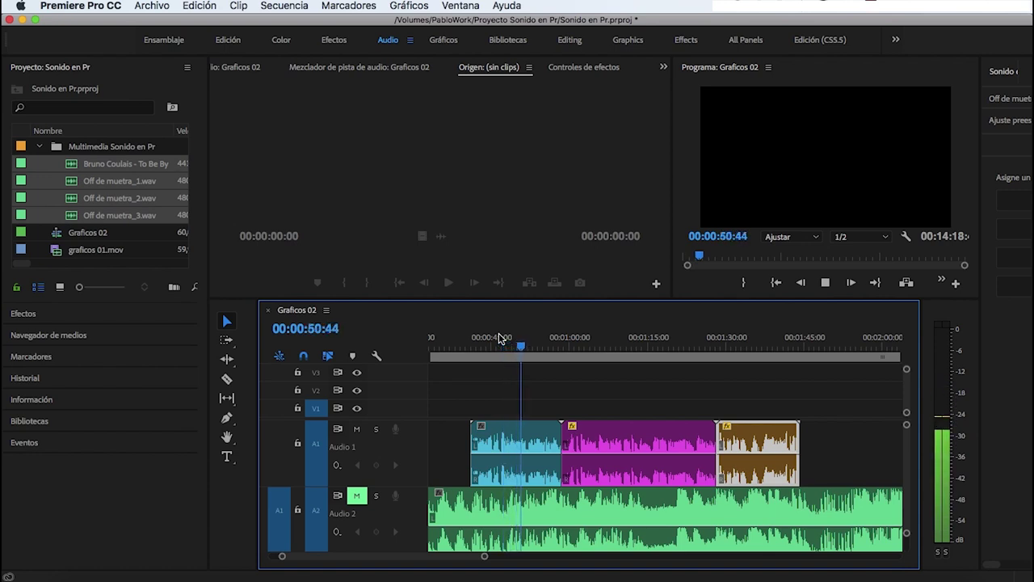
{"action": "key", "text": "space"}
{"action": "left_click", "coordinate": [604, 345]}
{"action": "key", "text": "space"}
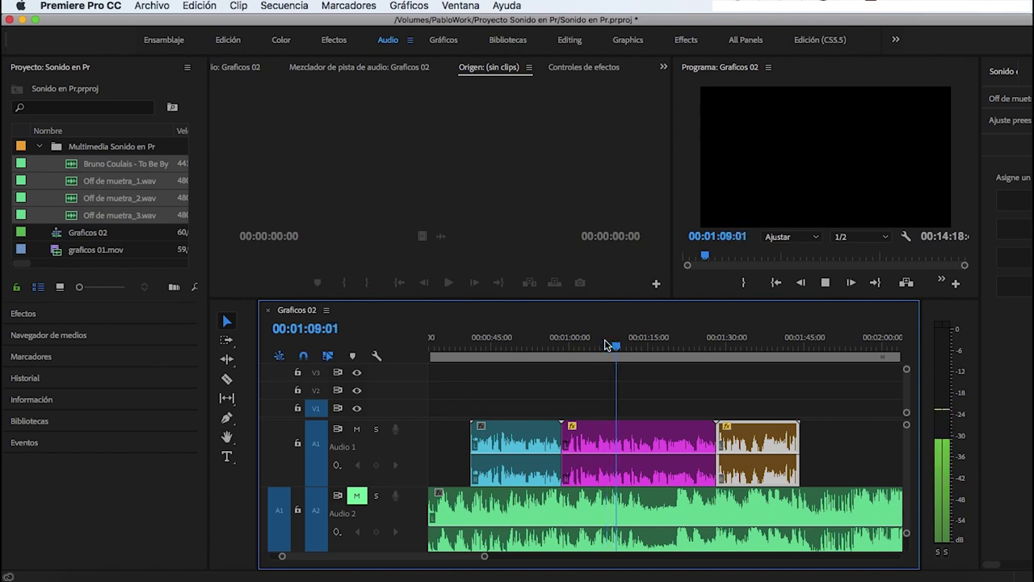
{"action": "left_click", "coordinate": [760, 345]}
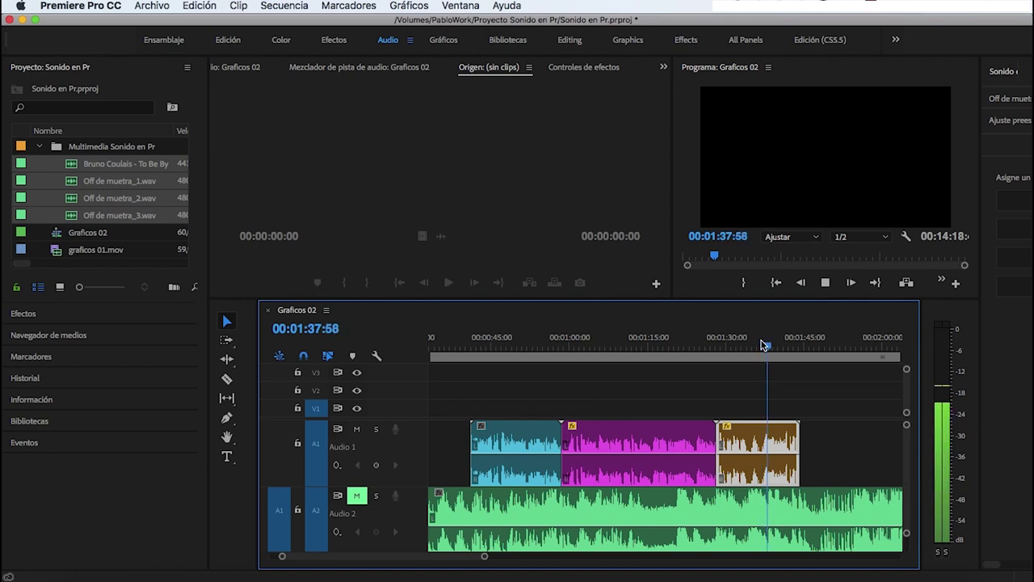
{"action": "key", "text": "space"}
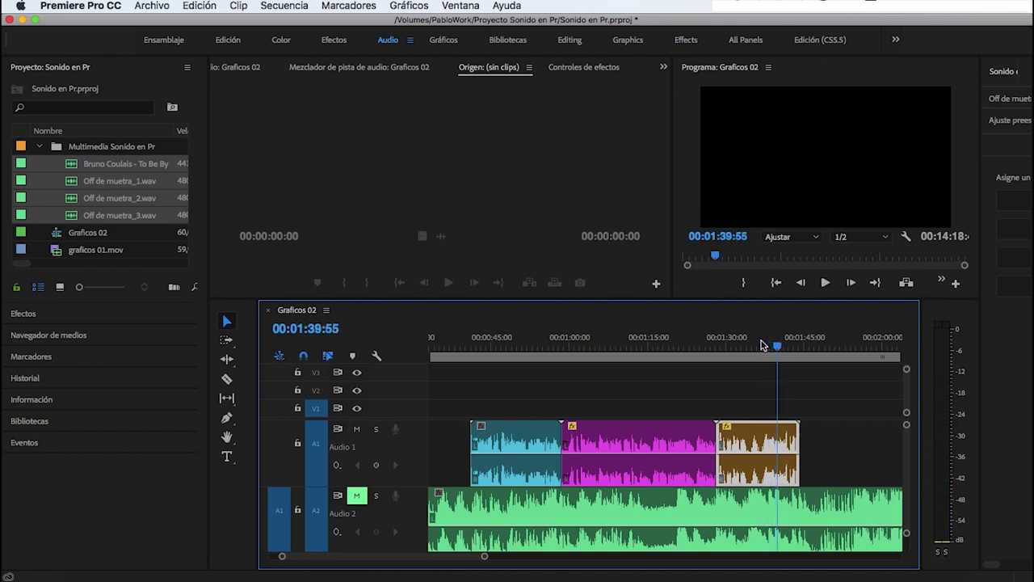
{"action": "right_click", "coordinate": [747, 443]}
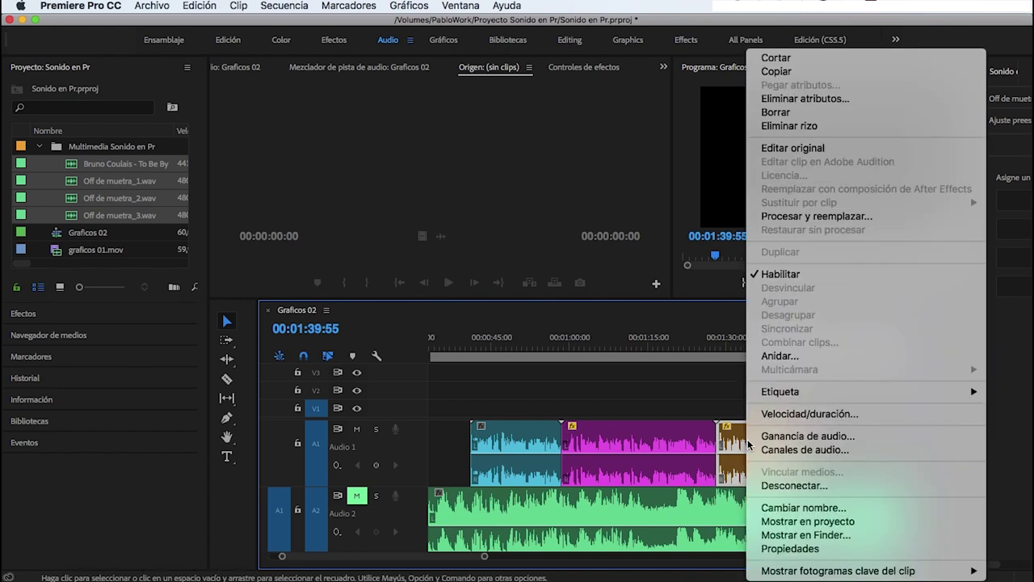
{"action": "left_click", "coordinate": [816, 436]}
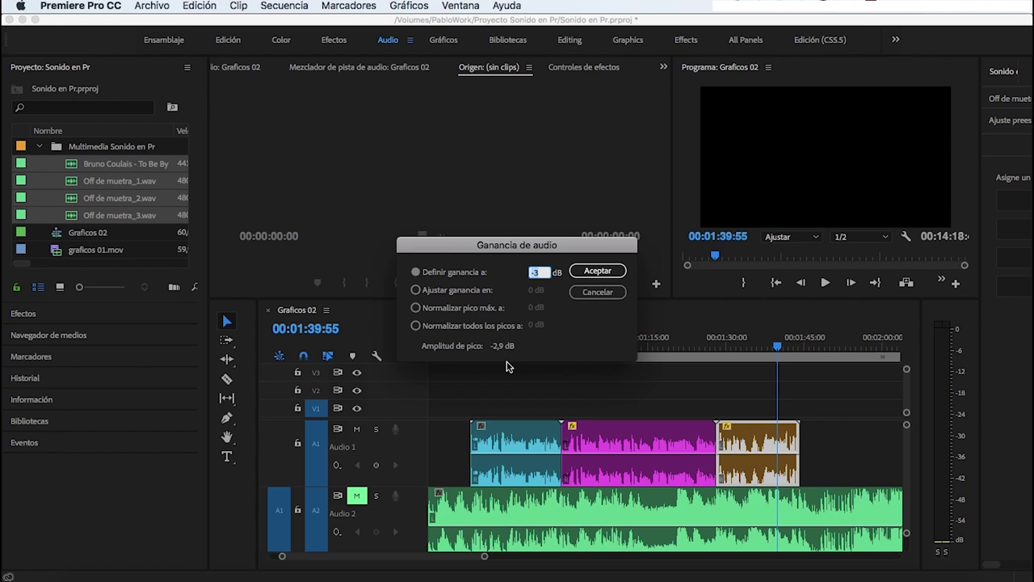
{"action": "left_click", "coordinate": [577, 271]}
{"action": "left_click", "coordinate": [598, 293]}
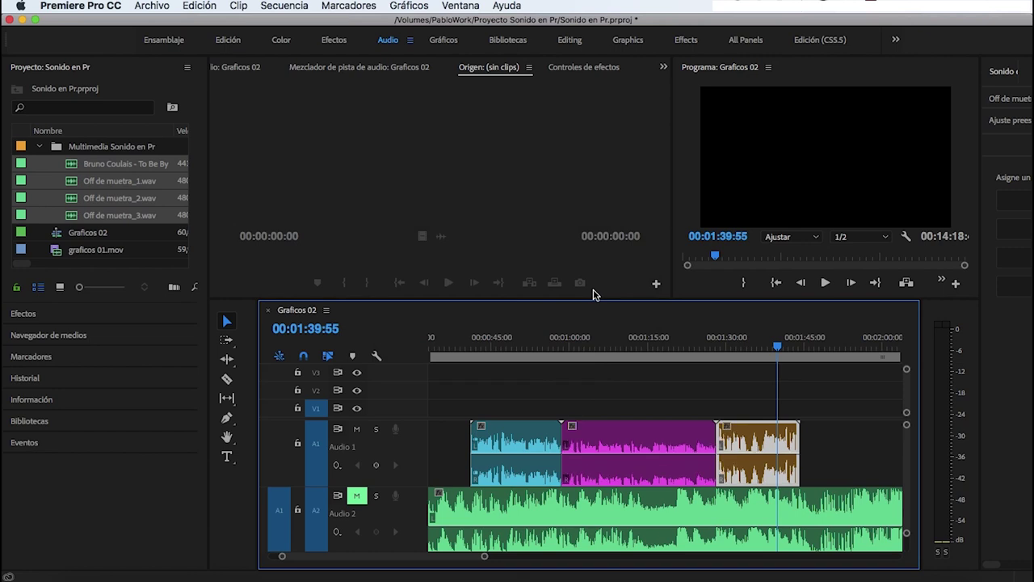
{"action": "left_click", "coordinate": [624, 388]}
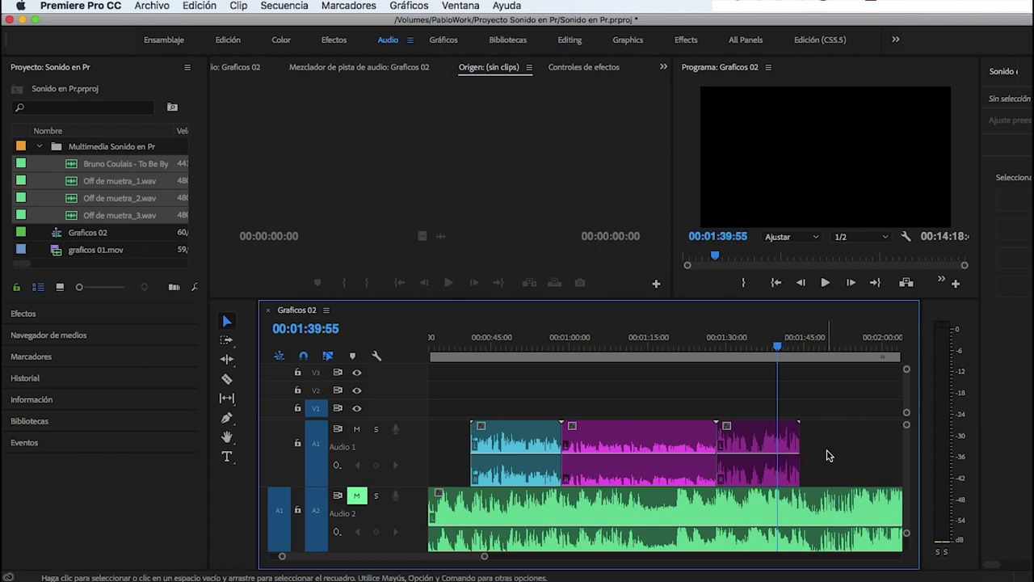
Step: Select all three Audio 1 clips and apply Normalizar pico máx. a -6 dB
{"action": "left_click_drag", "start_coordinate": [842, 439], "coordinate": [521, 440]}
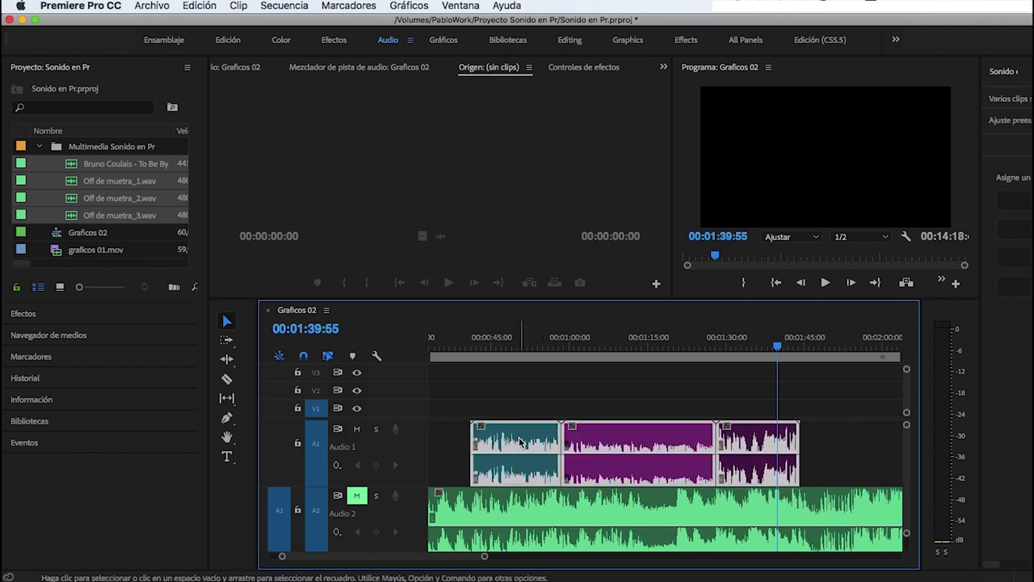
{"action": "right_click", "coordinate": [522, 441]}
{"action": "left_click", "coordinate": [612, 461]}
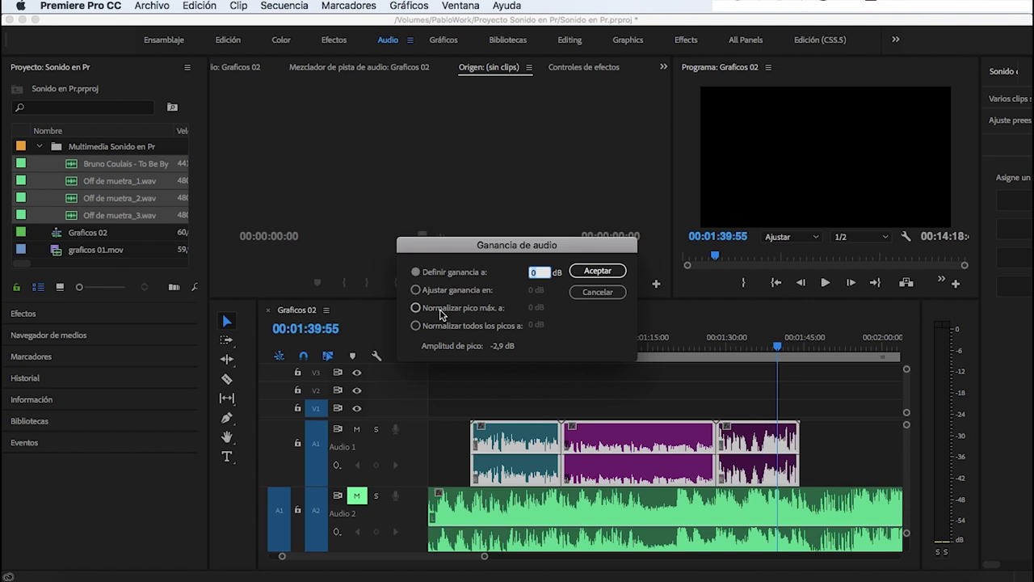
{"action": "left_click", "coordinate": [415, 309]}
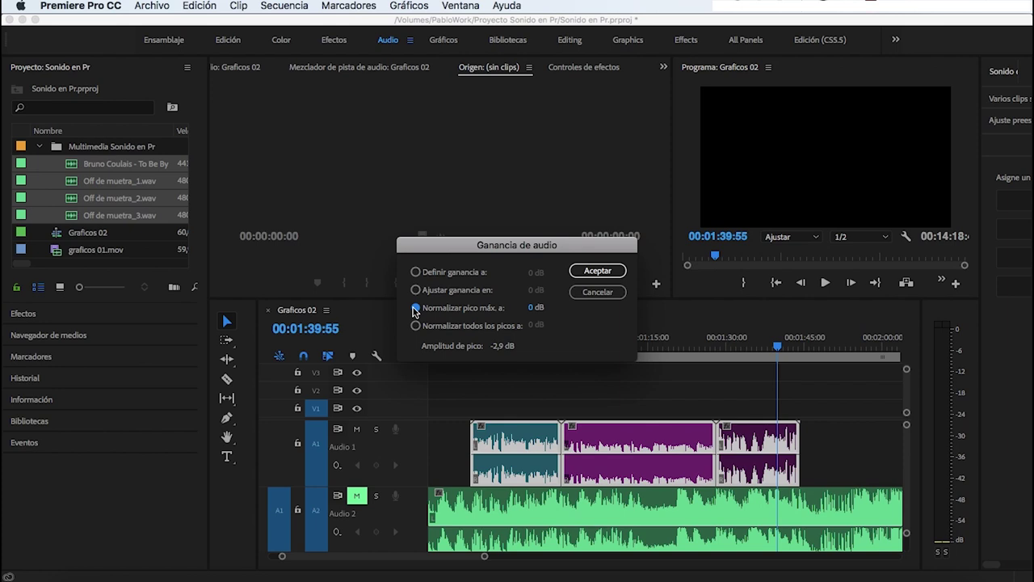
{"action": "left_click", "coordinate": [533, 308]}
{"action": "type", "text": "-6"}
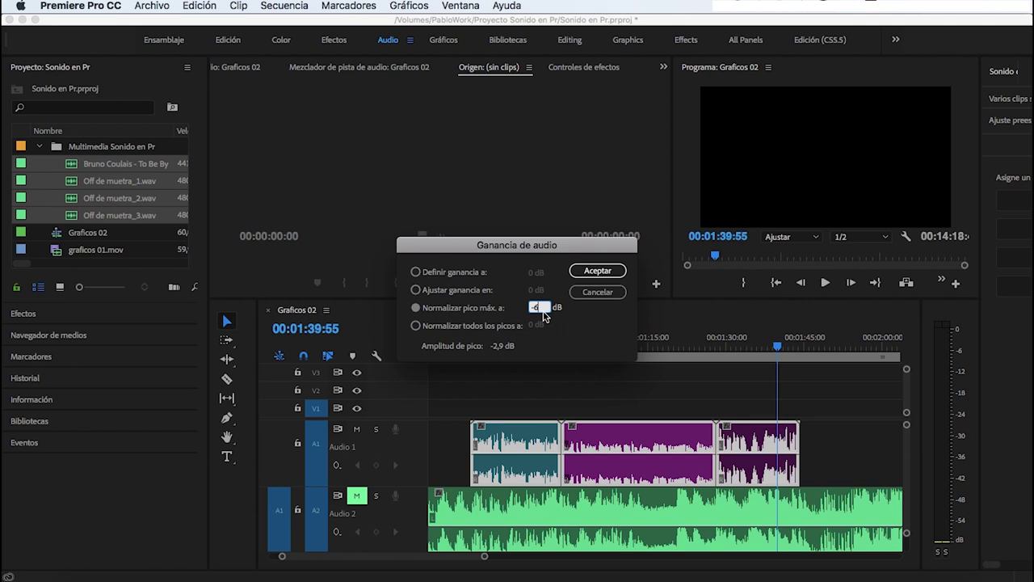
{"action": "left_click", "coordinate": [613, 272]}
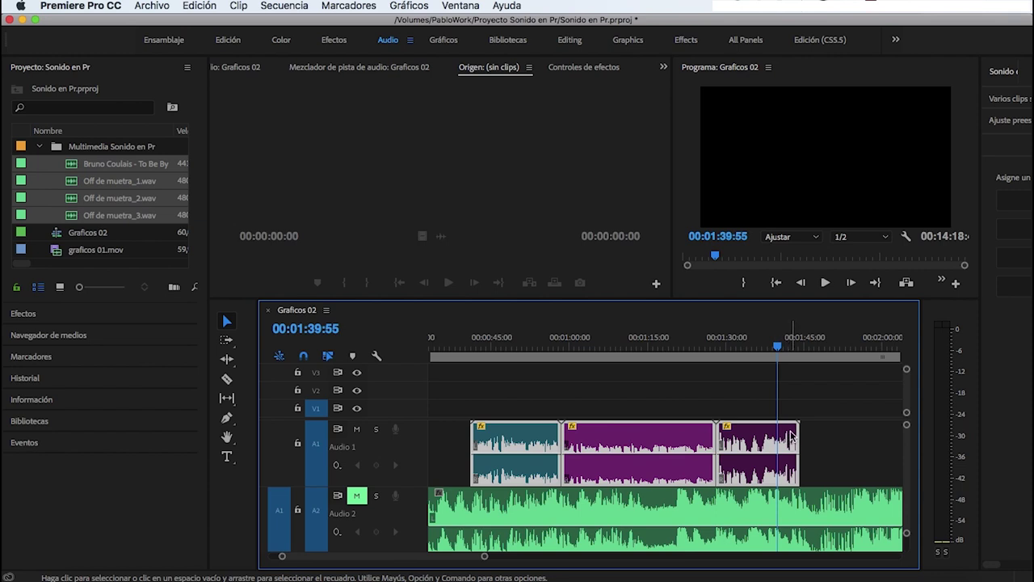
{"action": "mouse_move", "coordinate": [792, 436]}
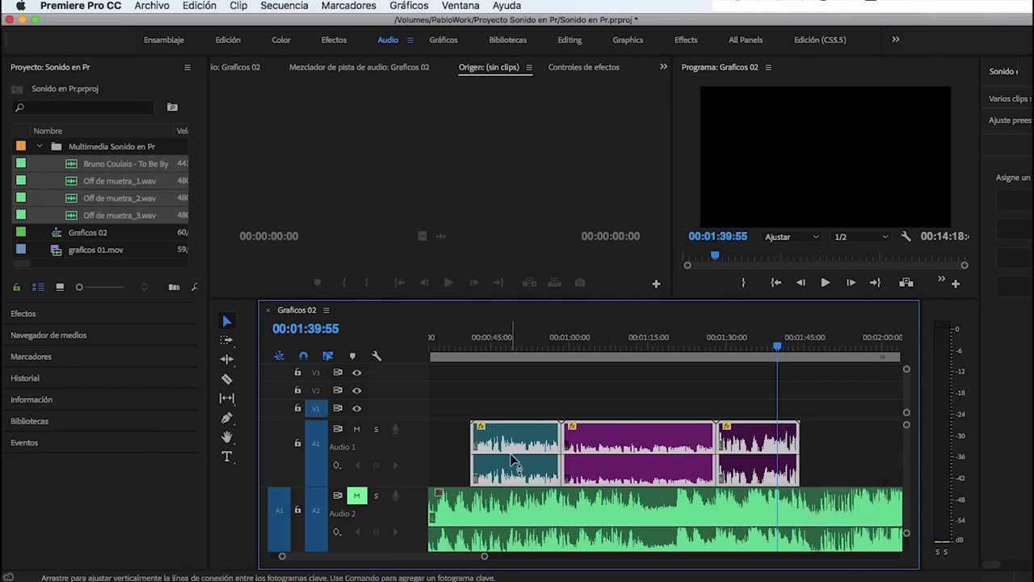
{"action": "mouse_move", "coordinate": [510, 455]}
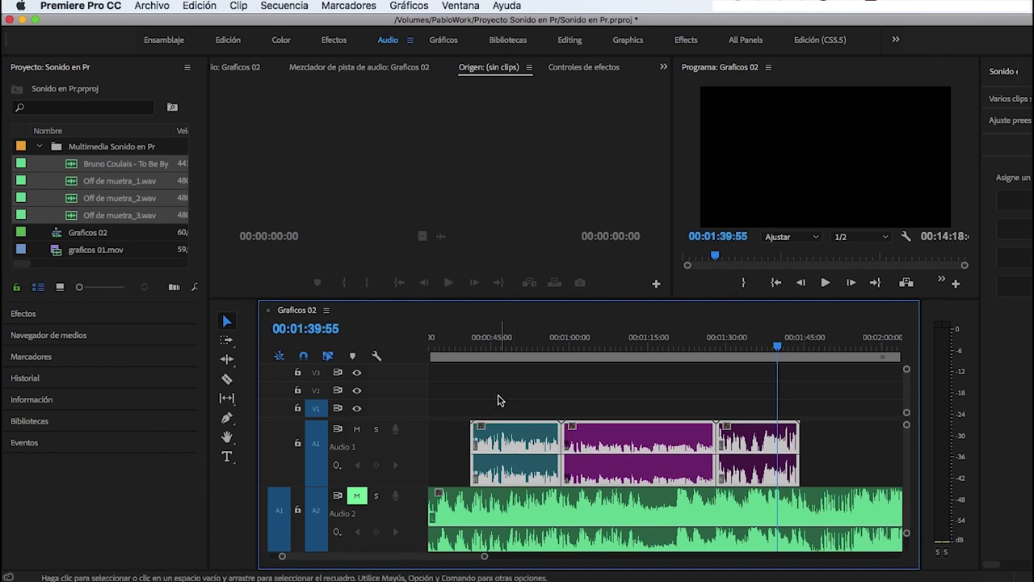
Step: Reselect the three Audio 1 clips and apply Normalizar todos los picos a -5 dB
{"action": "left_click", "coordinate": [531, 410]}
{"action": "left_click_drag", "start_coordinate": [861, 448], "coordinate": [505, 435]}
{"action": "right_click", "coordinate": [530, 439]}
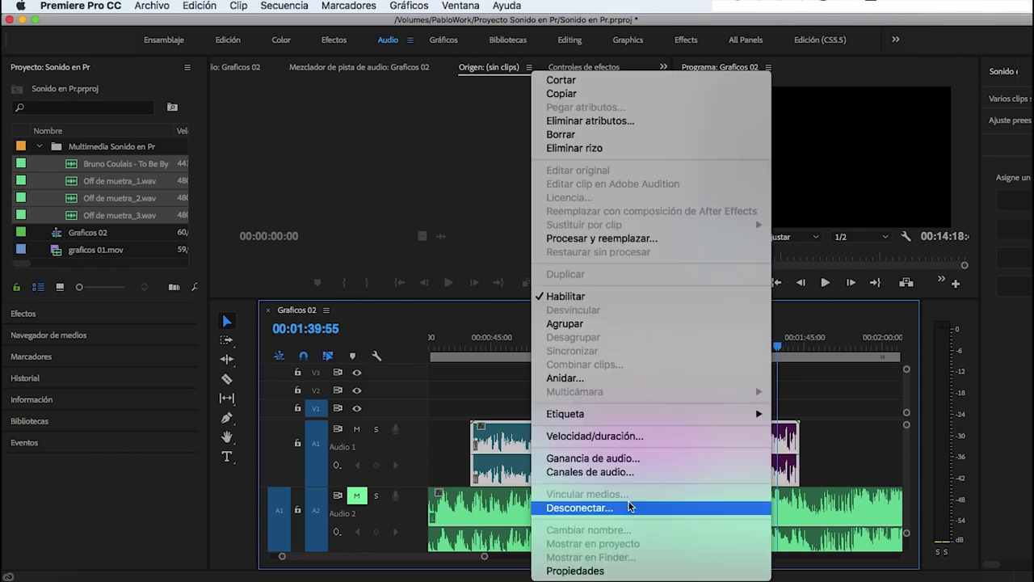
{"action": "left_click", "coordinate": [651, 458]}
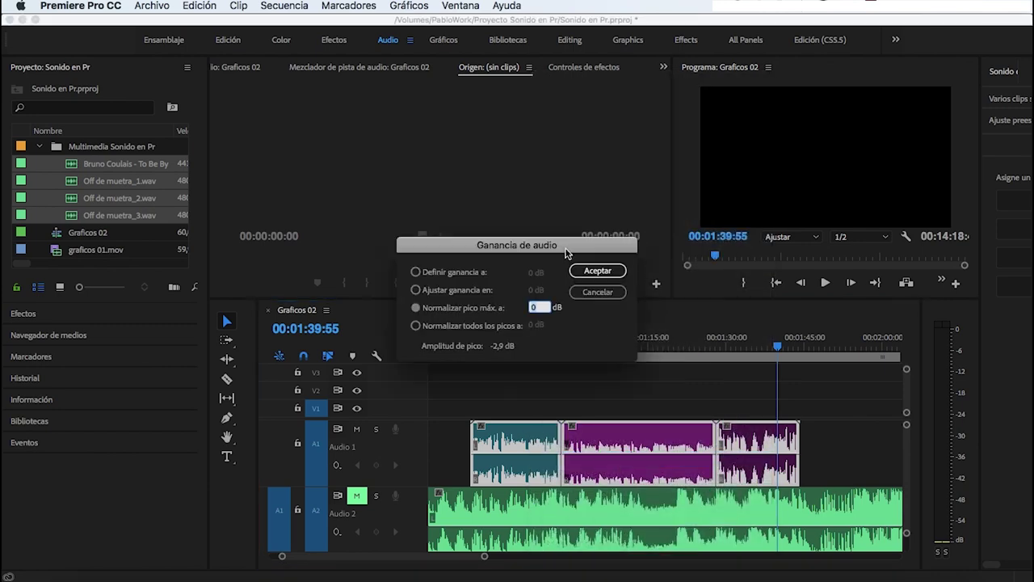
{"action": "left_click_drag", "start_coordinate": [568, 248], "coordinate": [602, 204]}
{"action": "left_click", "coordinate": [450, 276]}
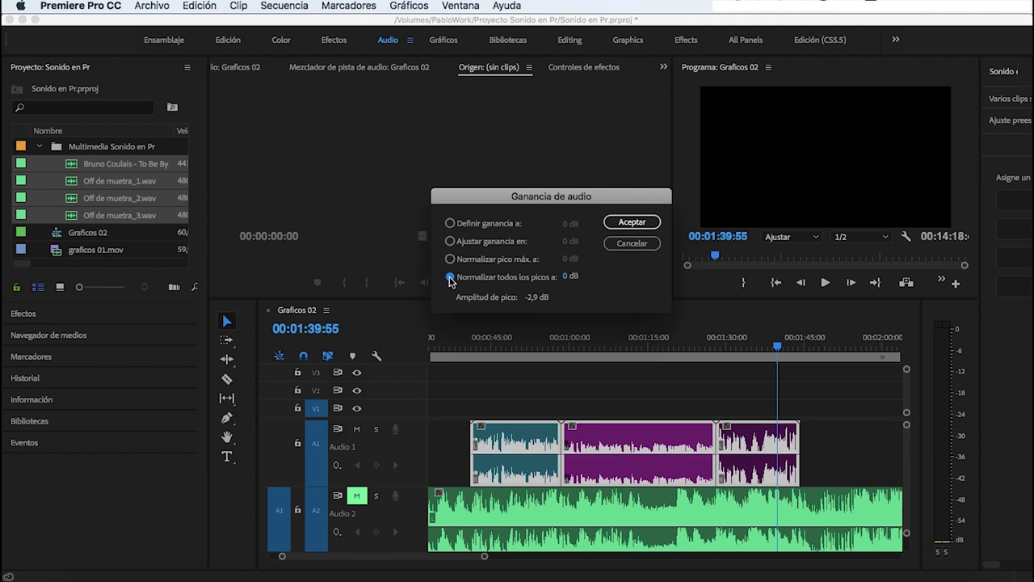
{"action": "left_click", "coordinate": [569, 275]}
{"action": "type", "text": "-5"}
{"action": "key", "text": "BackSpace"}
{"action": "type", "text": "-5"}
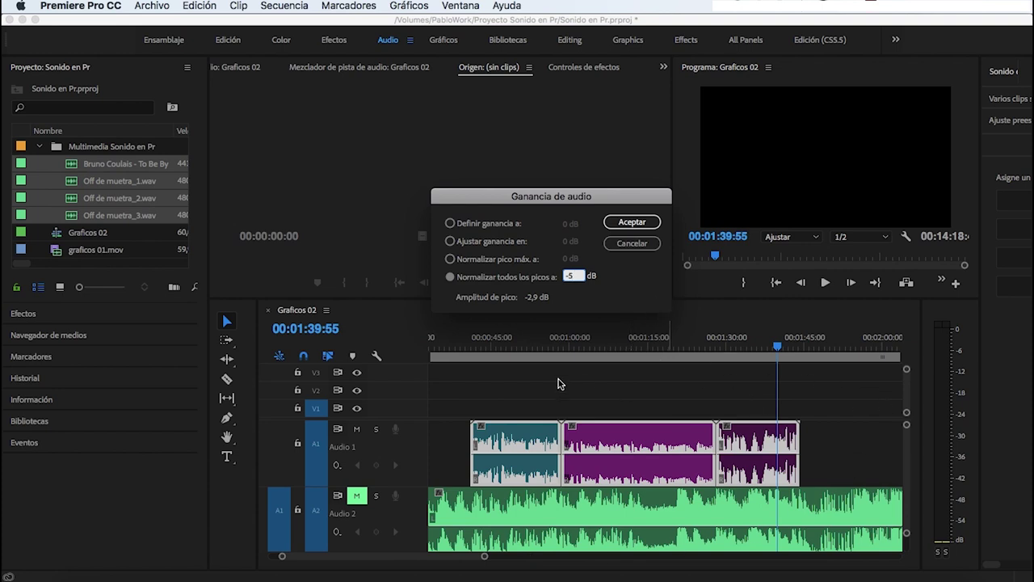
{"action": "left_click", "coordinate": [635, 227]}
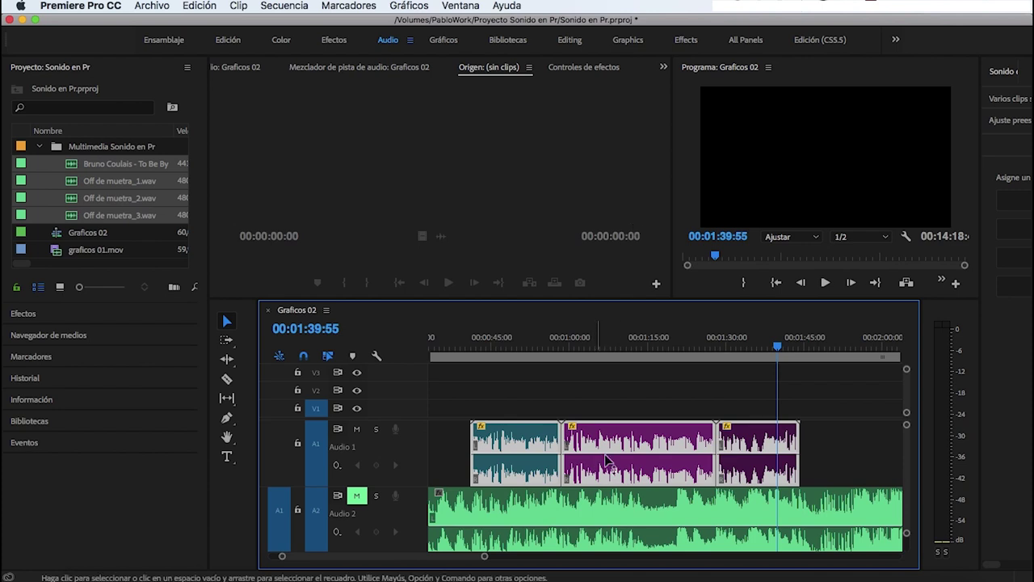
{"action": "mouse_move", "coordinate": [478, 457]}
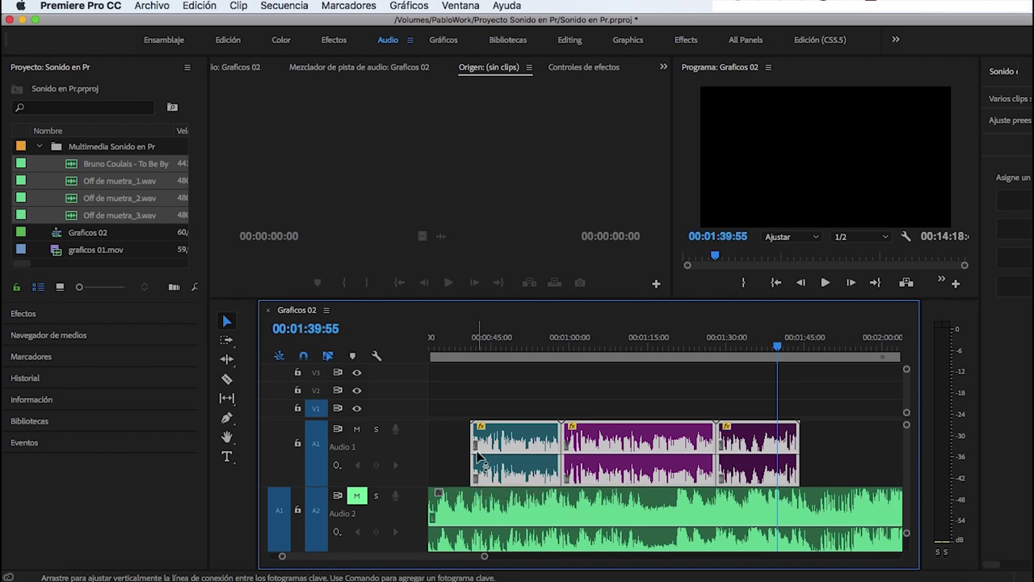
{"action": "left_click", "coordinate": [513, 348]}
{"action": "key", "text": "space"}
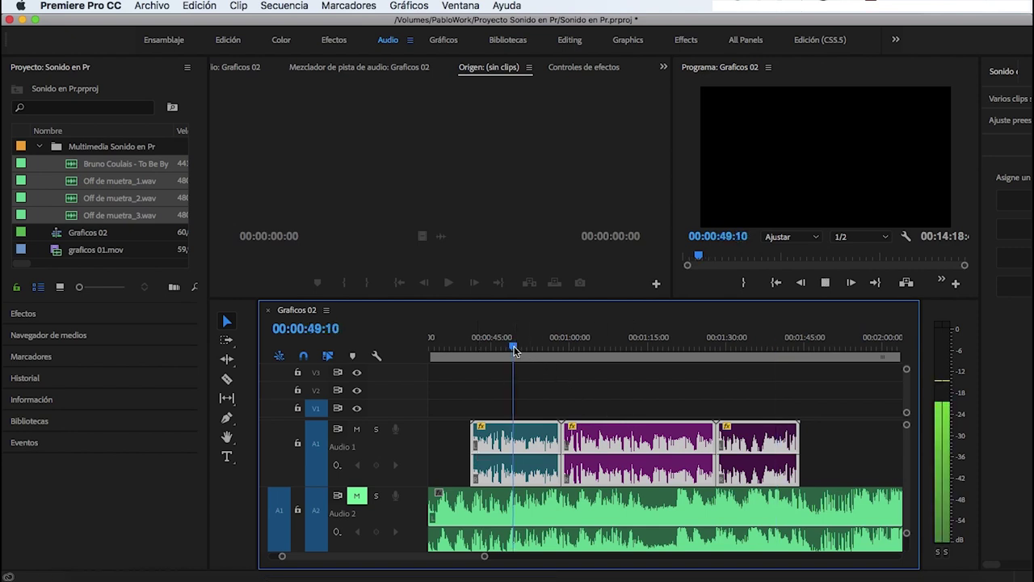
{"action": "left_click", "coordinate": [582, 356]}
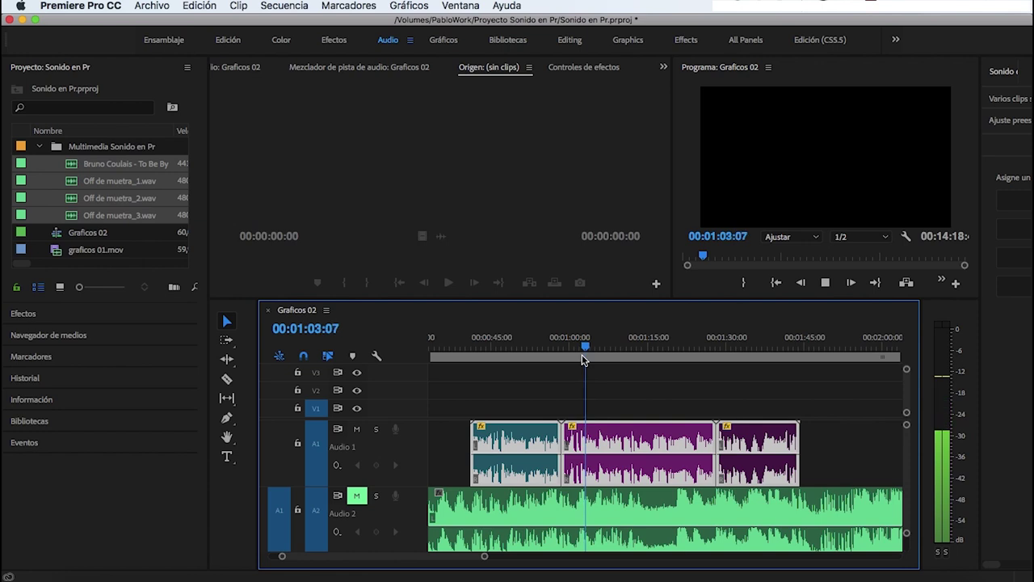
{"action": "left_click", "coordinate": [752, 337]}
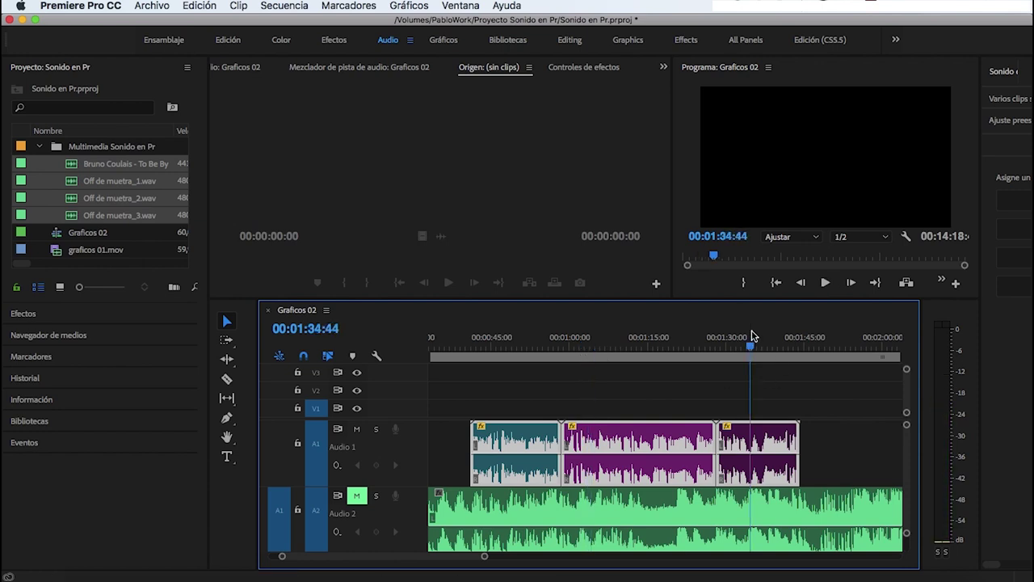
{"action": "key", "text": "space"}
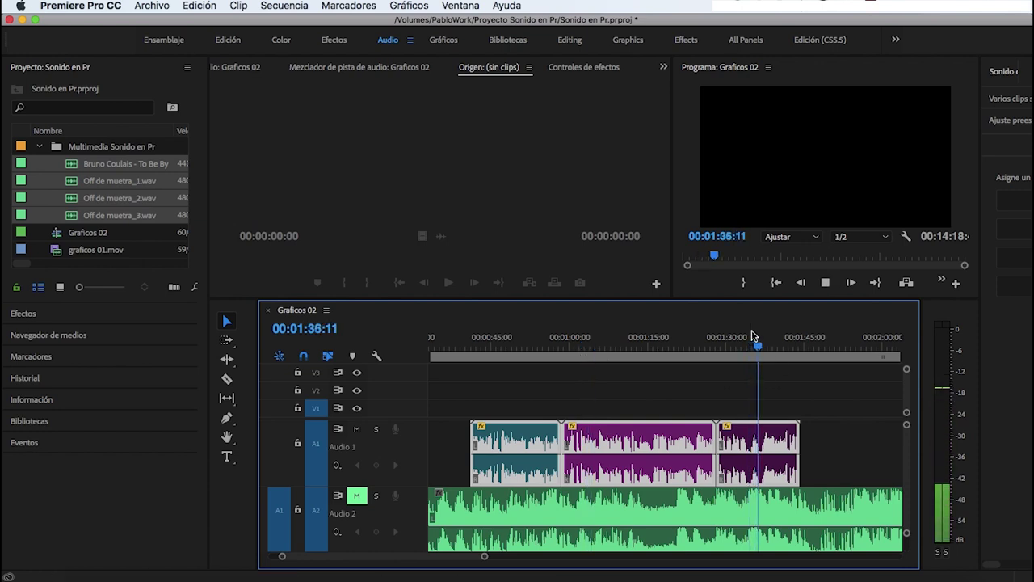
{"action": "left_click", "coordinate": [836, 452]}
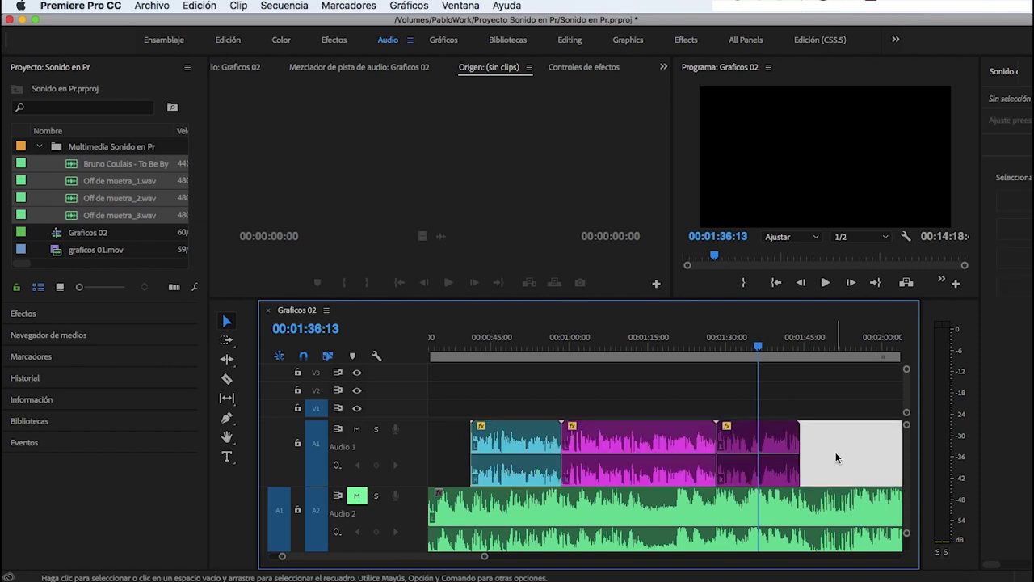
{"action": "left_click", "coordinate": [705, 429]}
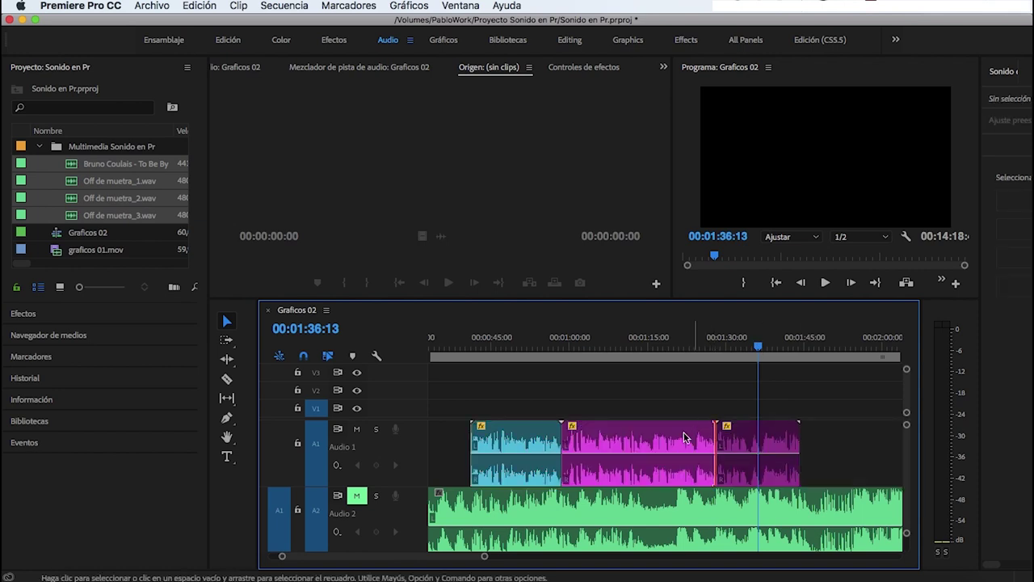
Step: Drag the middle clip's volume rubber band to about 5.10 dB, then play it back
{"action": "left_click", "coordinate": [653, 465]}
{"action": "mouse_move", "coordinate": [636, 459]}
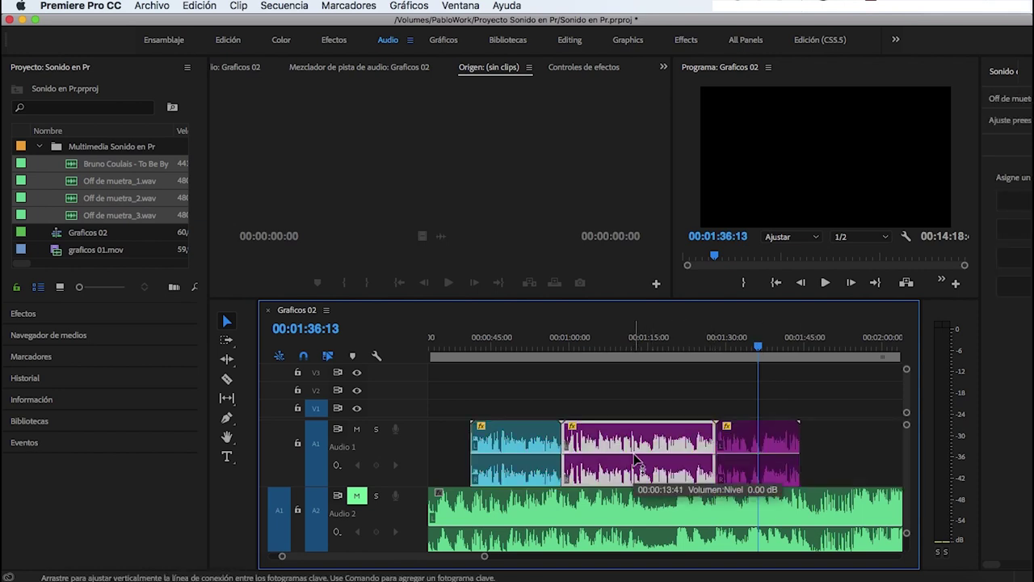
{"action": "left_click_drag", "start_coordinate": [636, 459], "coordinate": [636, 477]}
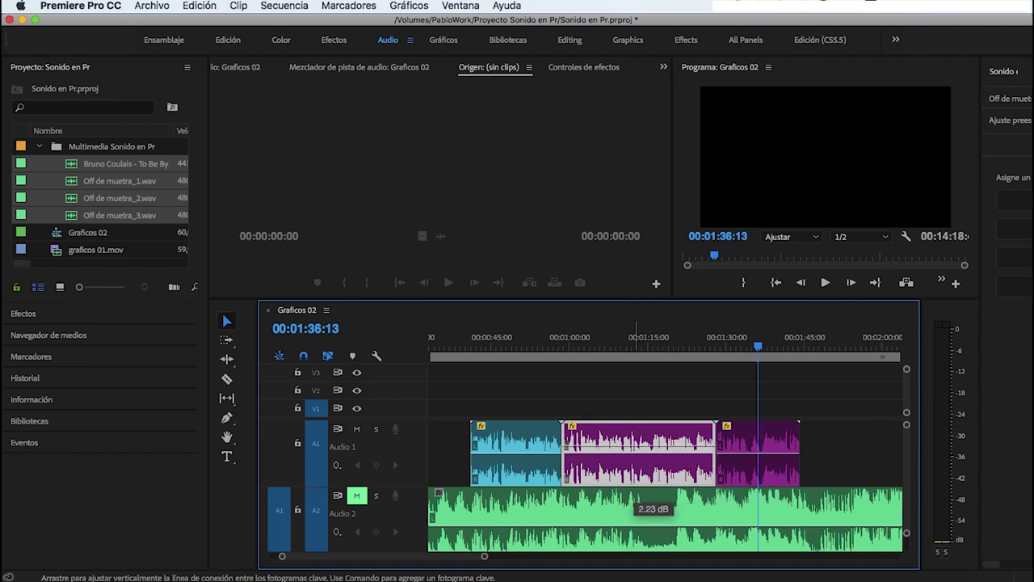
{"action": "mouse_move", "coordinate": [637, 481]}
{"action": "left_mouse_down"}
{"action": "mouse_move", "coordinate": [677, 475]}
{"action": "mouse_move", "coordinate": [677, 440]}
{"action": "left_mouse_up"}
{"action": "key", "text": "space"}
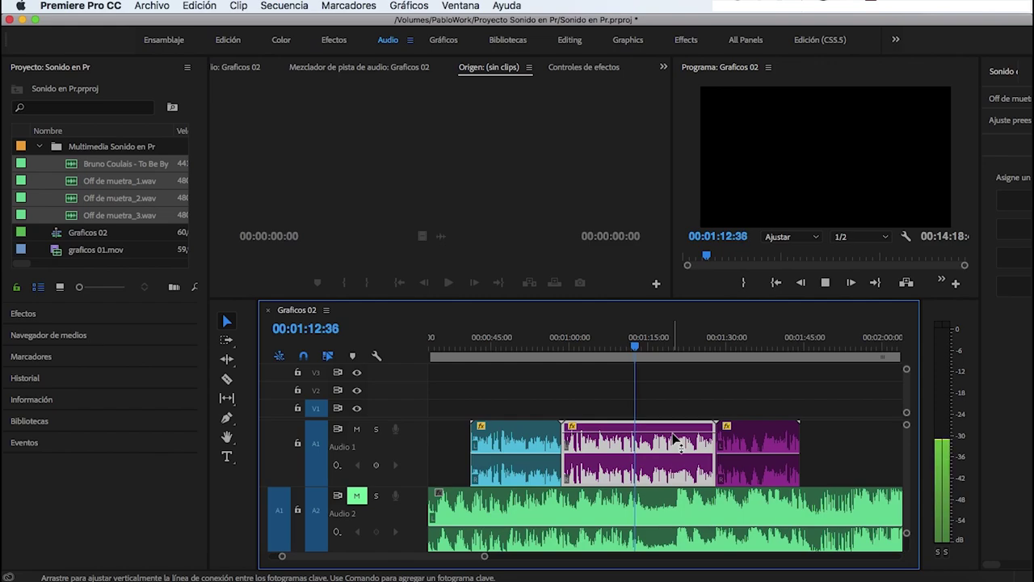
{"action": "key", "text": "space"}
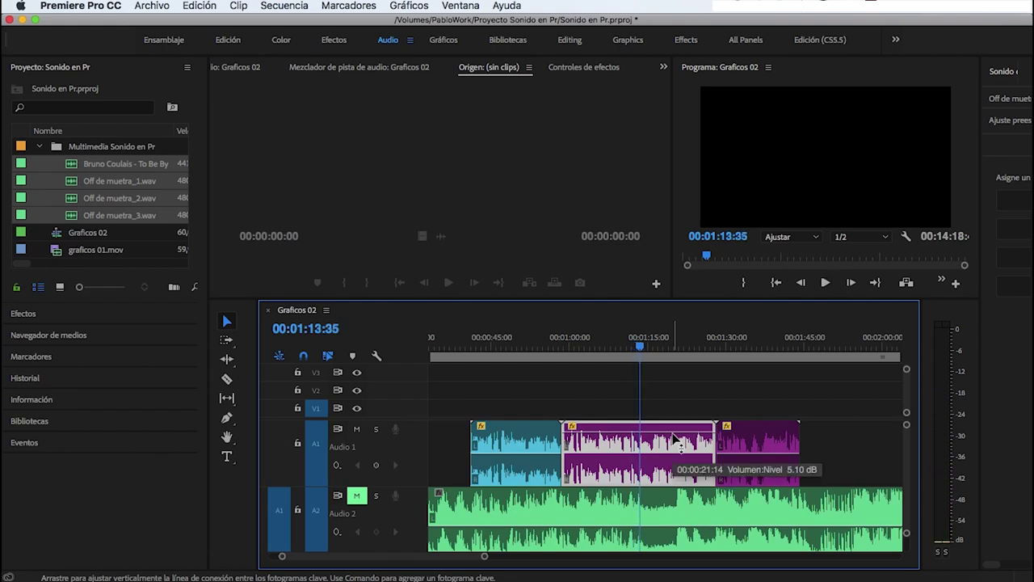